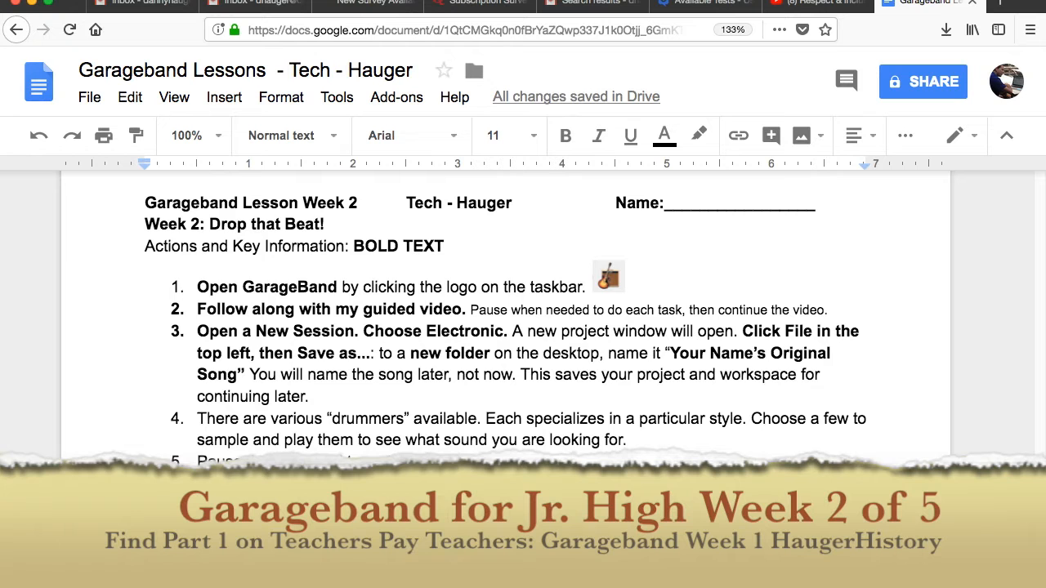
# - Review the lesson document's melody exercises and the Week 2 "Drop that Beat!" instructions
pyautogui.scroll(10, 539, 380)
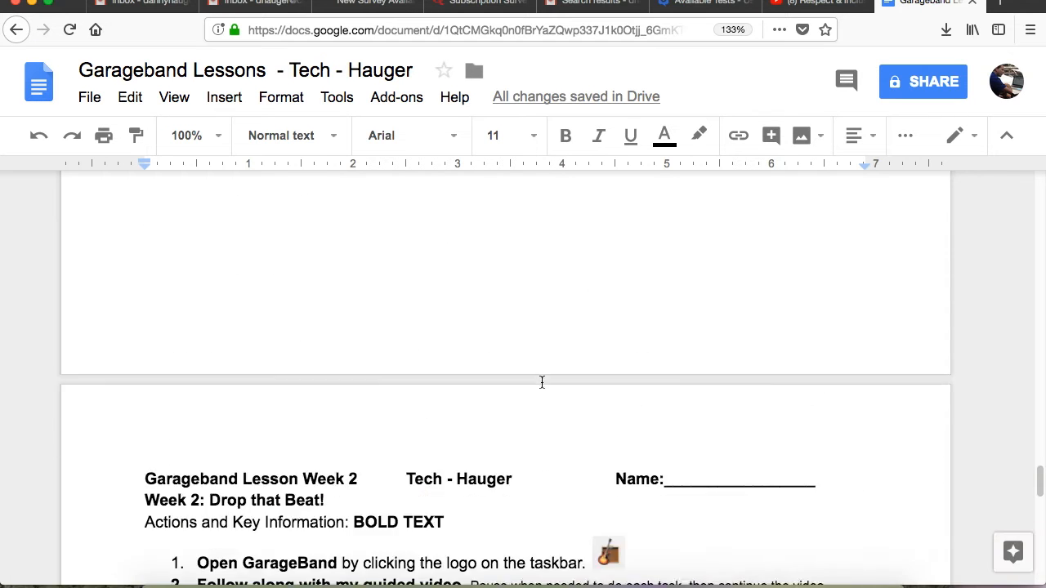
pyautogui.scroll(5, 543, 380)
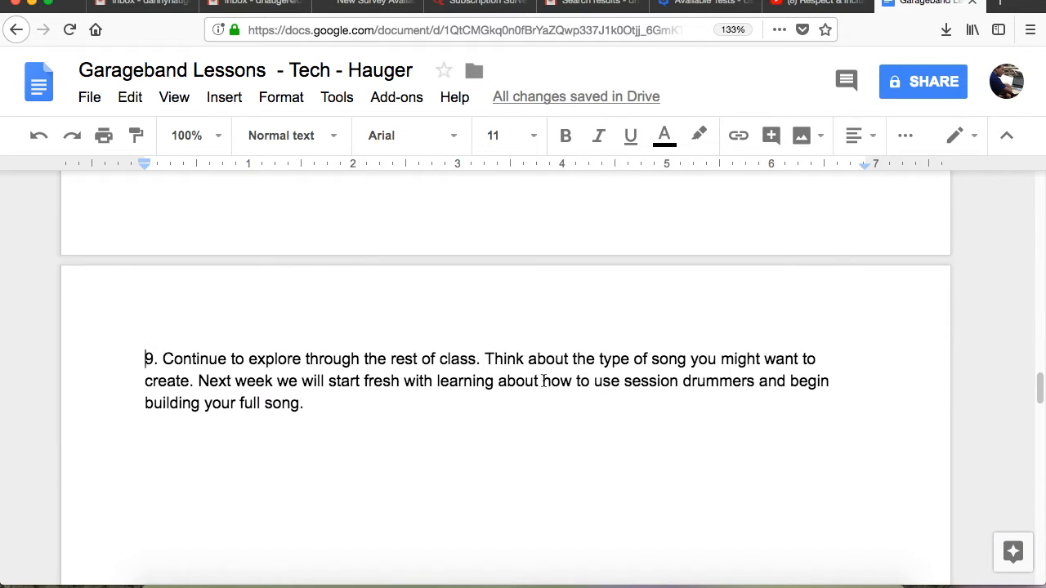
pyautogui.scroll(4, 543, 383)
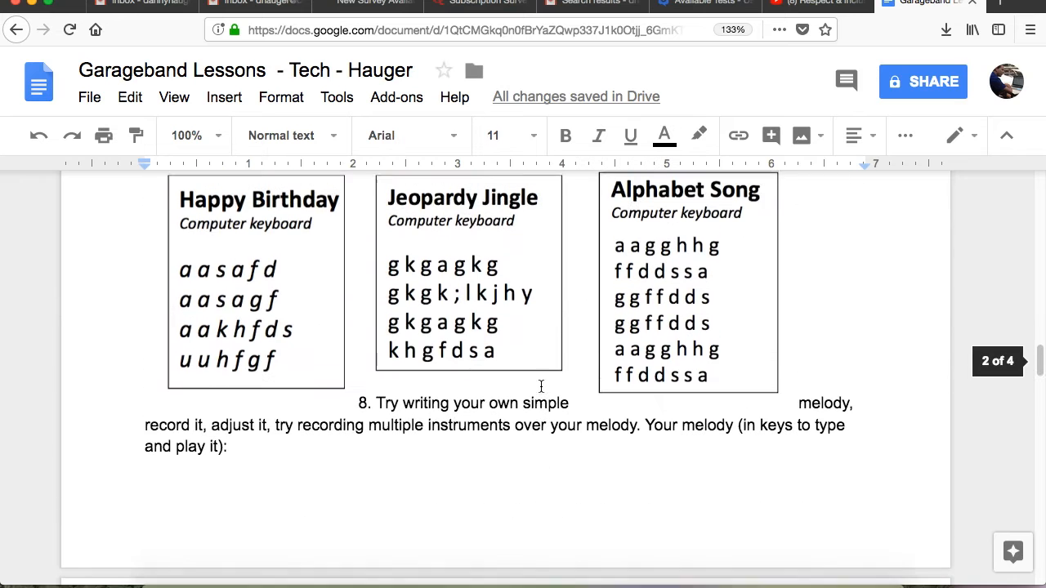
pyautogui.scroll(5, 540, 387)
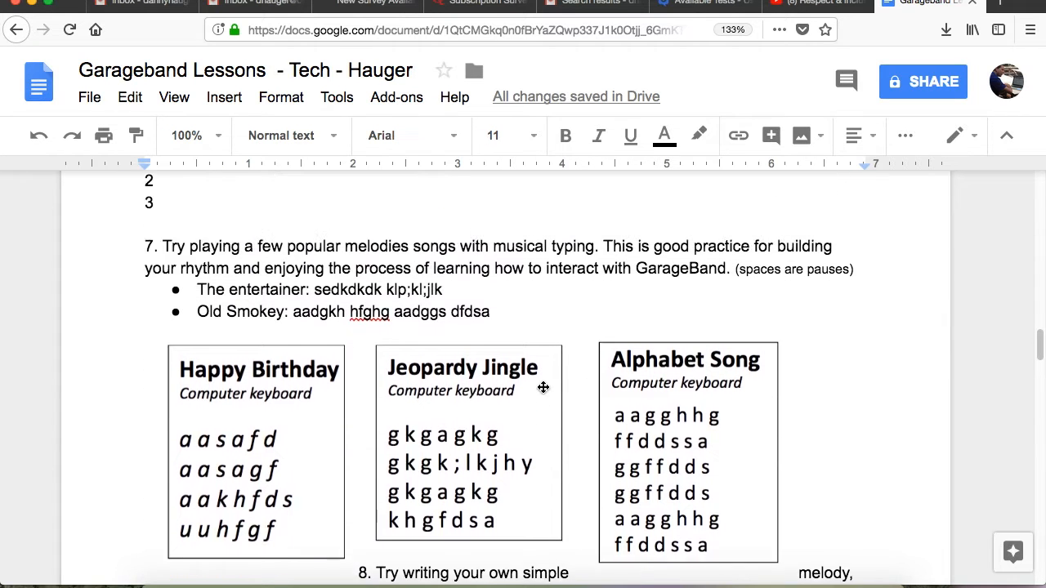
pyautogui.scroll(-10, 542, 389)
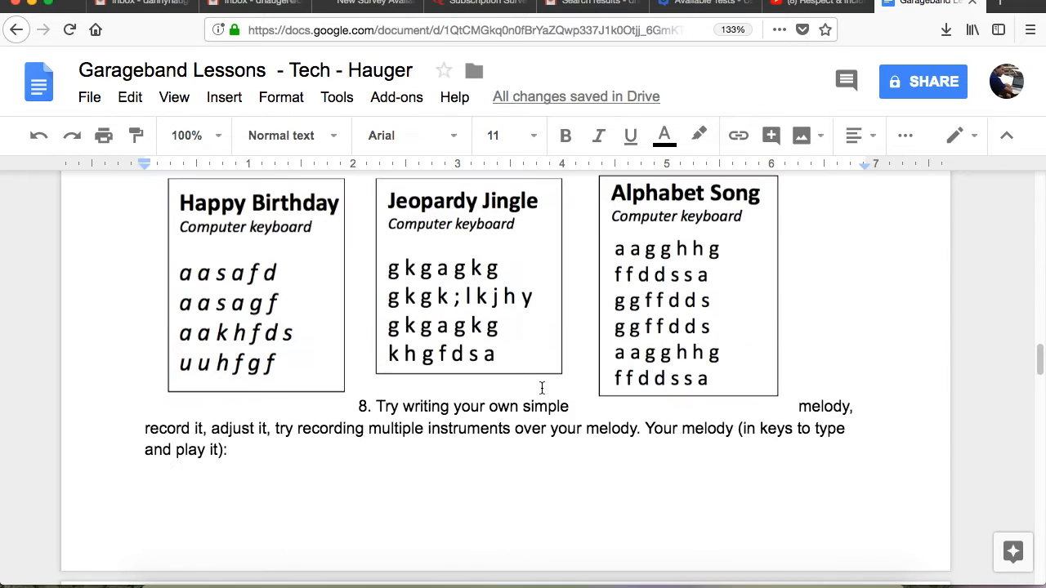
pyautogui.scroll(-7, 539, 390)
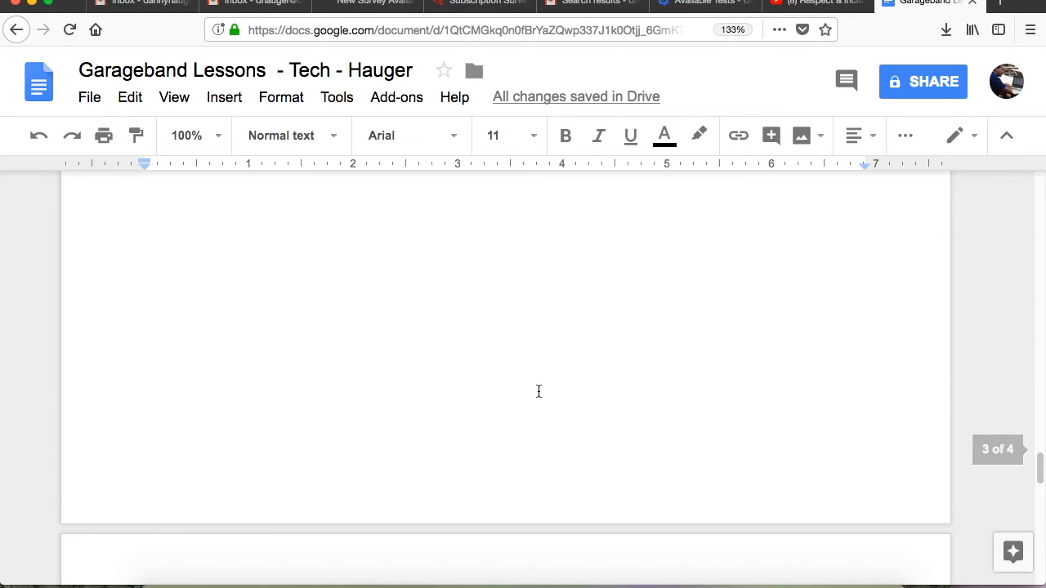
pyautogui.scroll(-3, 540, 397)
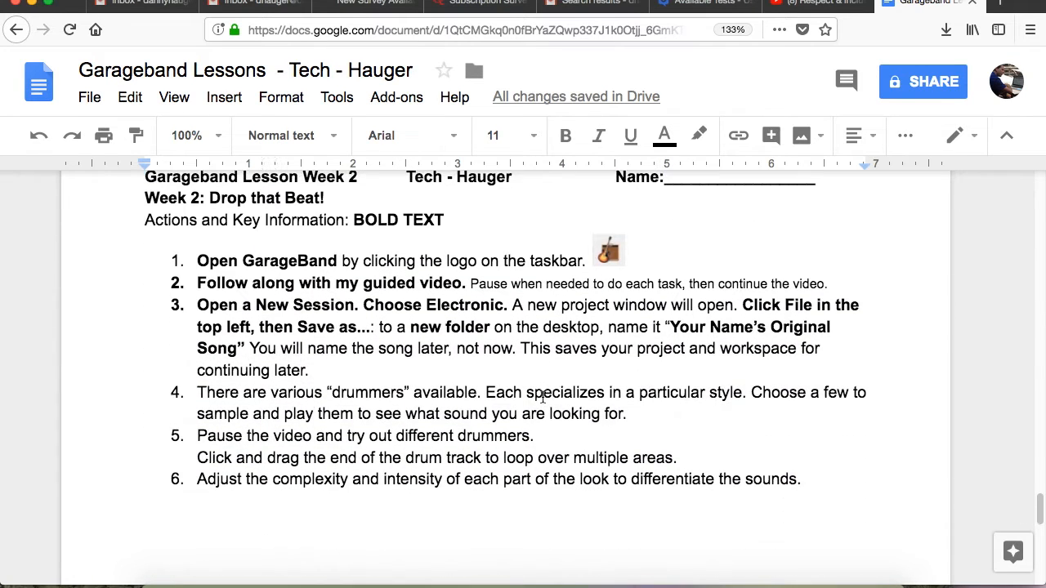
pyautogui.scroll(1, 654, 501)
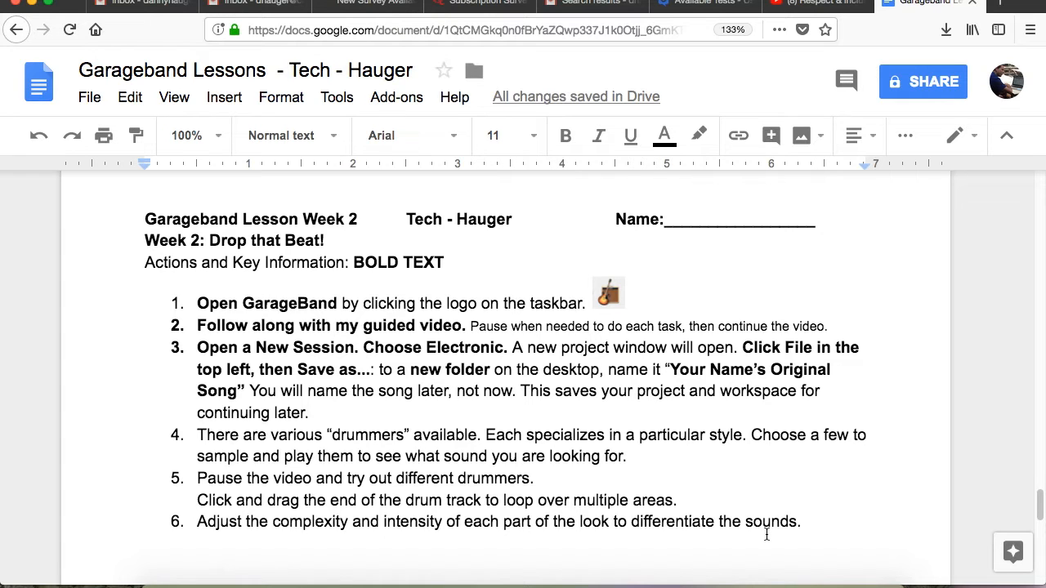
pyautogui.scroll(-2, 629, 448)
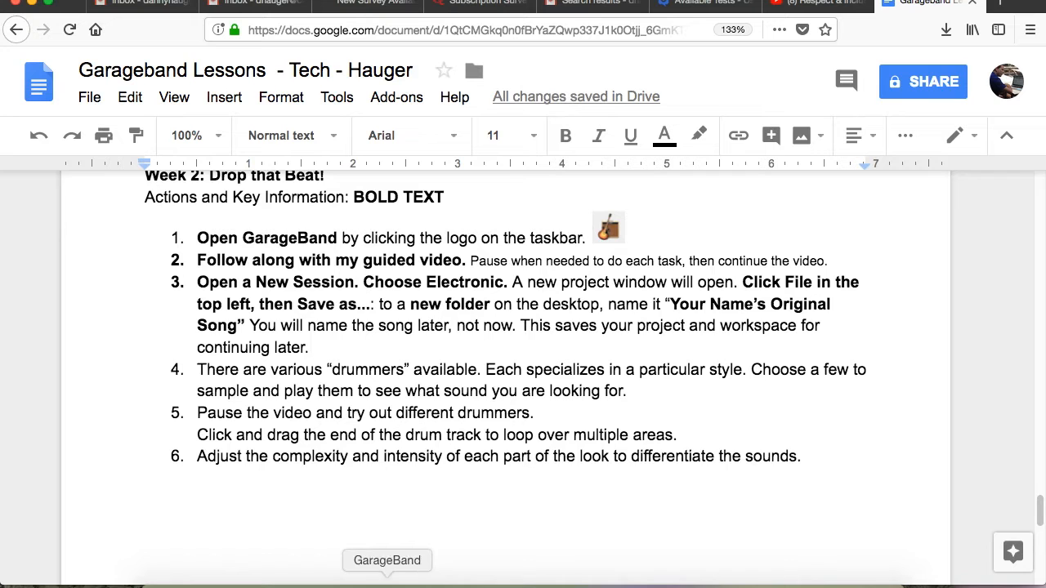
# - Recheck the session type named in instruction 3 of the lesson document, and switch to GarageBand
pyautogui.click(388, 582)
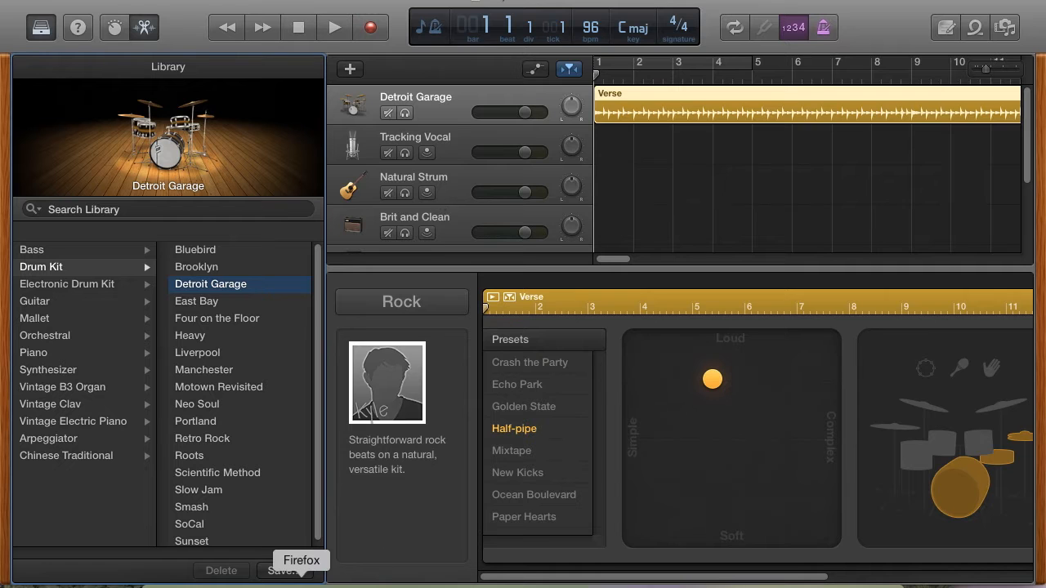
pyautogui.click(301, 582)
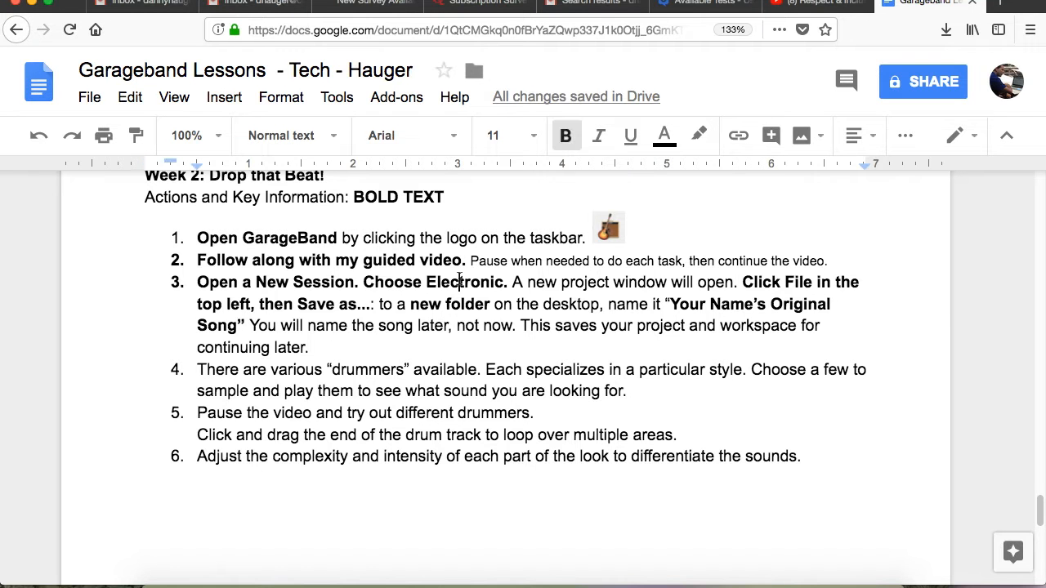
pyautogui.doubleClick(460, 282)
pyautogui.click(387, 581)
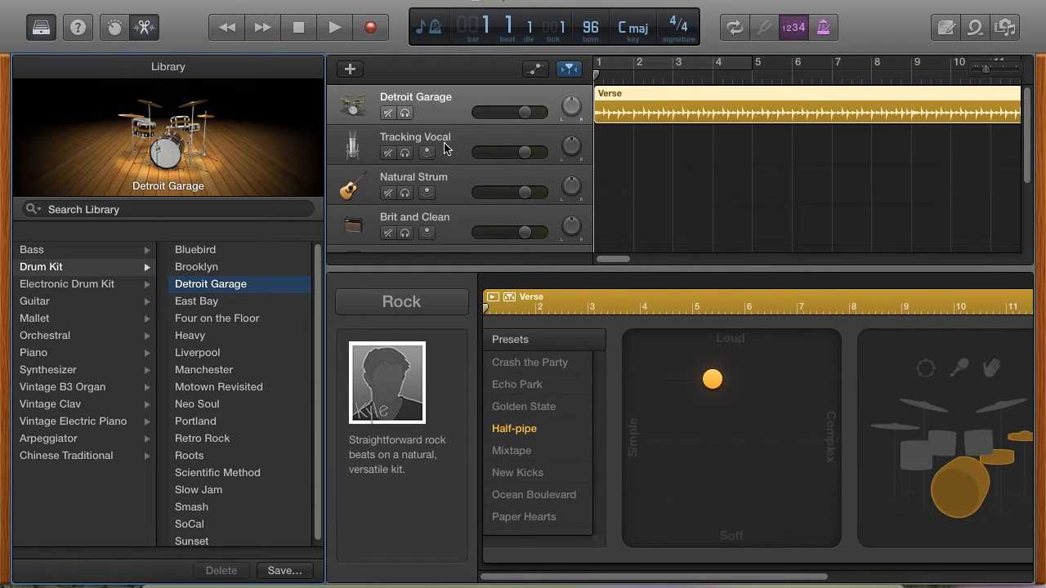
# - Look through the track list, select the Detroit Garage drum track and listen to its Verse region
pyautogui.scroll(-2, 446, 145)
pyautogui.scroll(-1, 447, 146)
pyautogui.scroll(5, 442, 147)
pyautogui.click(466, 135)
pyautogui.click(448, 109)
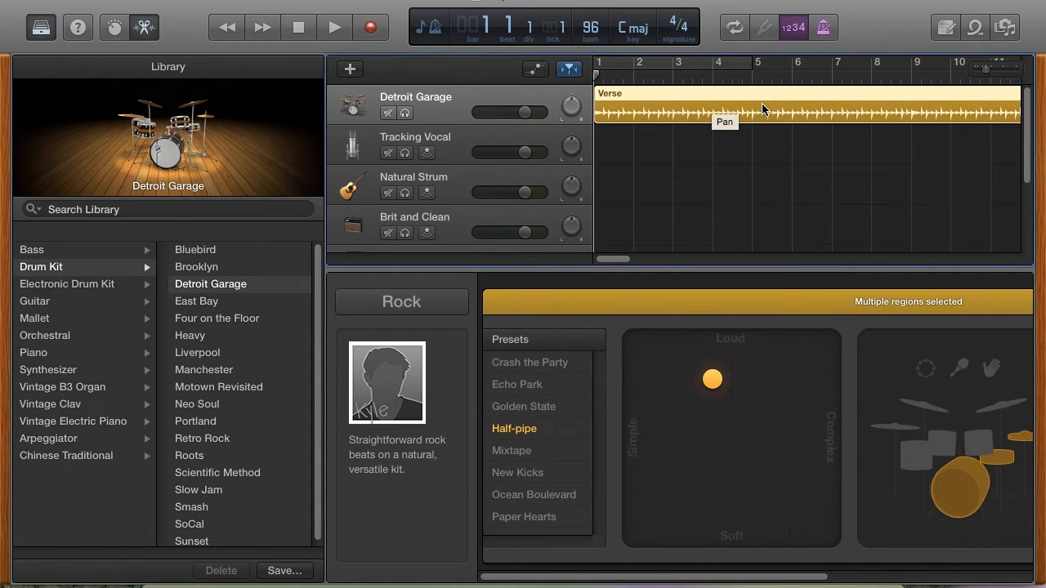
pyautogui.click(334, 27)
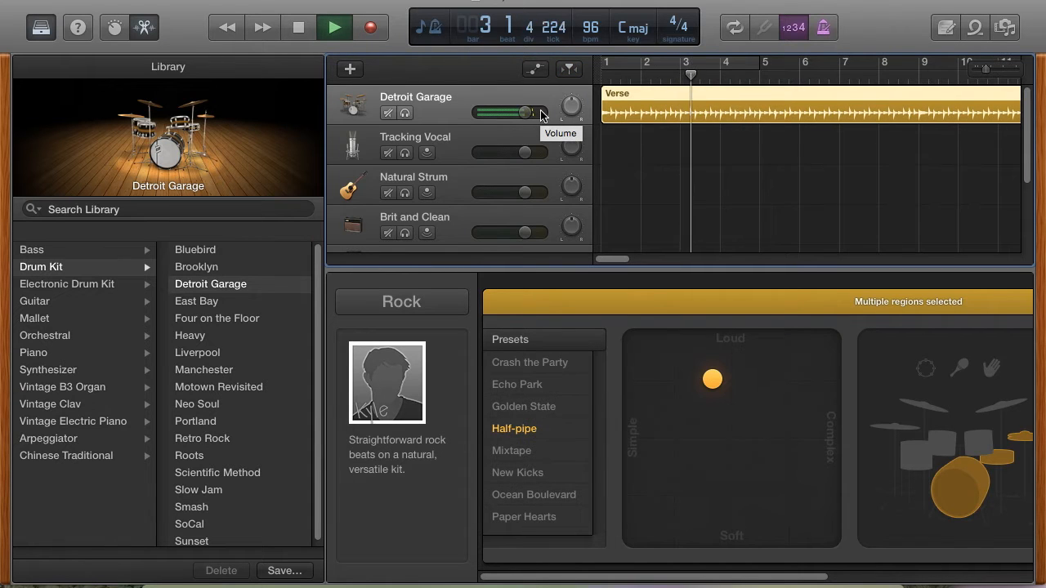
pyautogui.press('space')
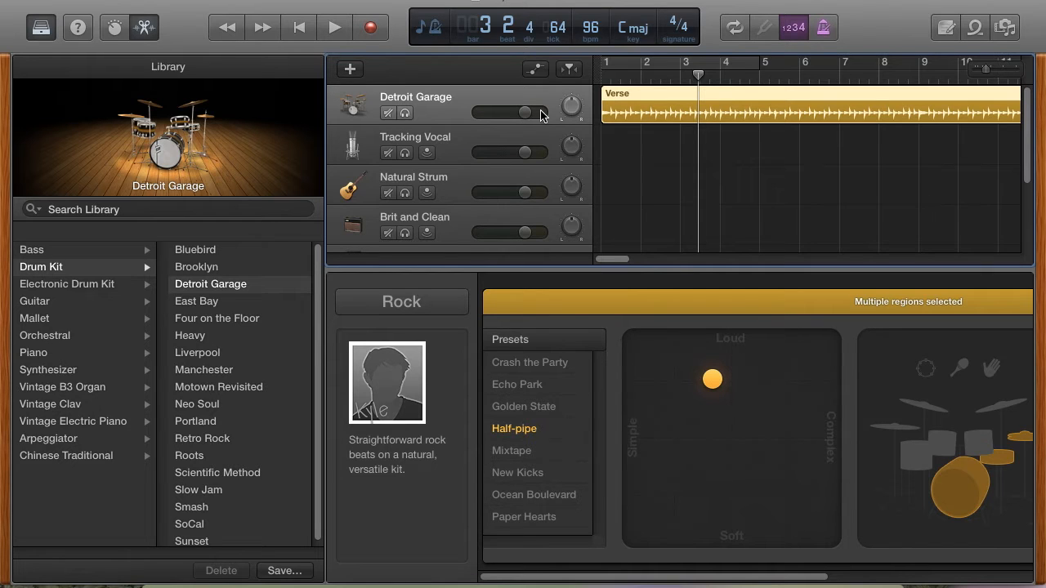
# - Raise the project tempo to 120 bpm, listen to the beat briefly, and lower the tempo to 76 bpm
pyautogui.press('XF86MonBrightnessUp')
pyautogui.press('XF86MonBrightnessUp')
pyautogui.moveTo(590, 28); pyautogui.dragTo(590, 18)
pyautogui.press('space')
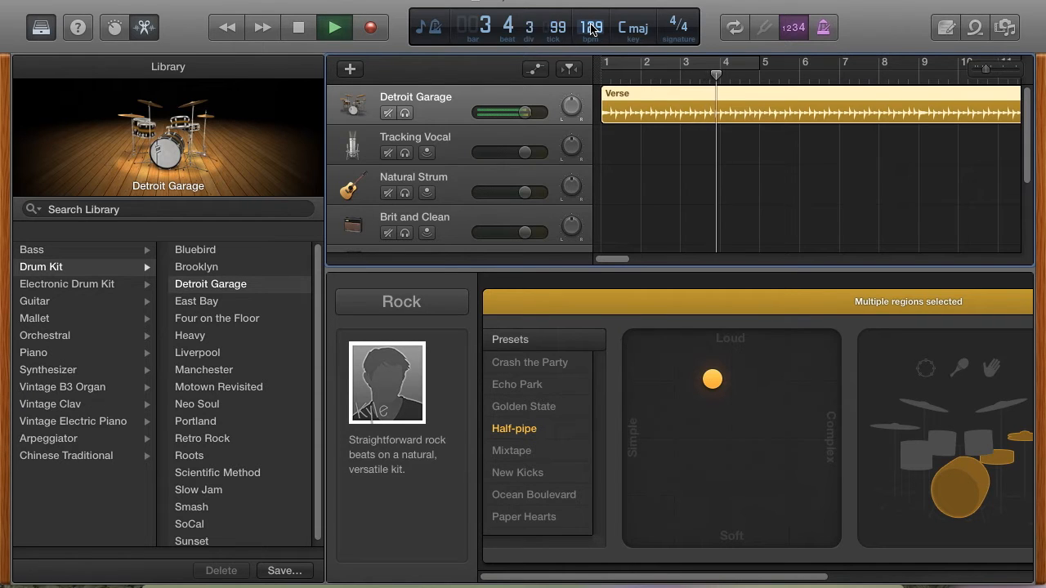
pyautogui.press('space')
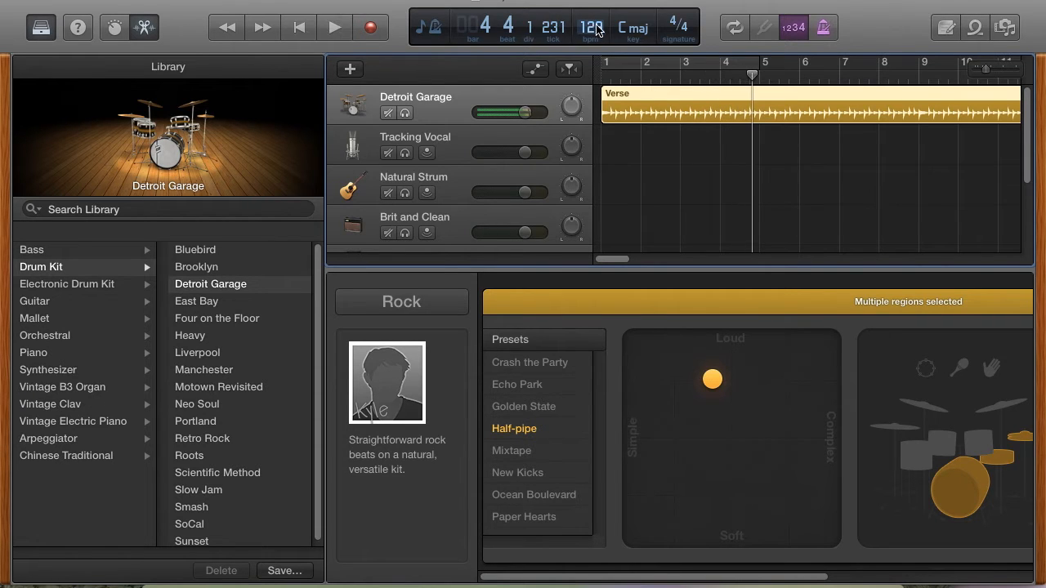
pyautogui.moveTo(594, 36); pyautogui.dragTo(593, 145)
# - Turn on the cycle area over bars 1 to 4 and play the drum track from the start of bar 1
pyautogui.click(607, 65)
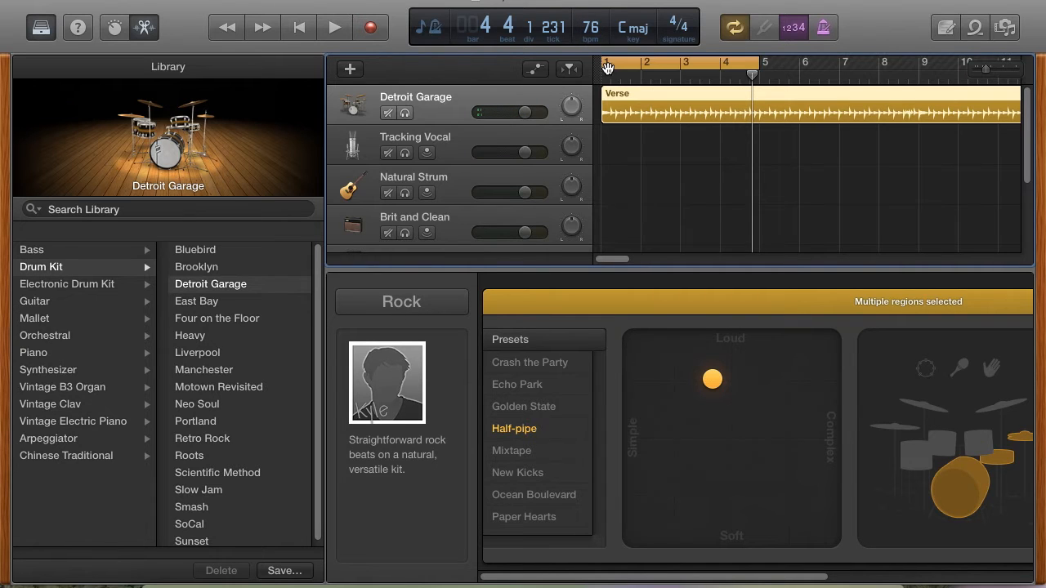
pyautogui.moveTo(753, 75); pyautogui.dragTo(592, 72)
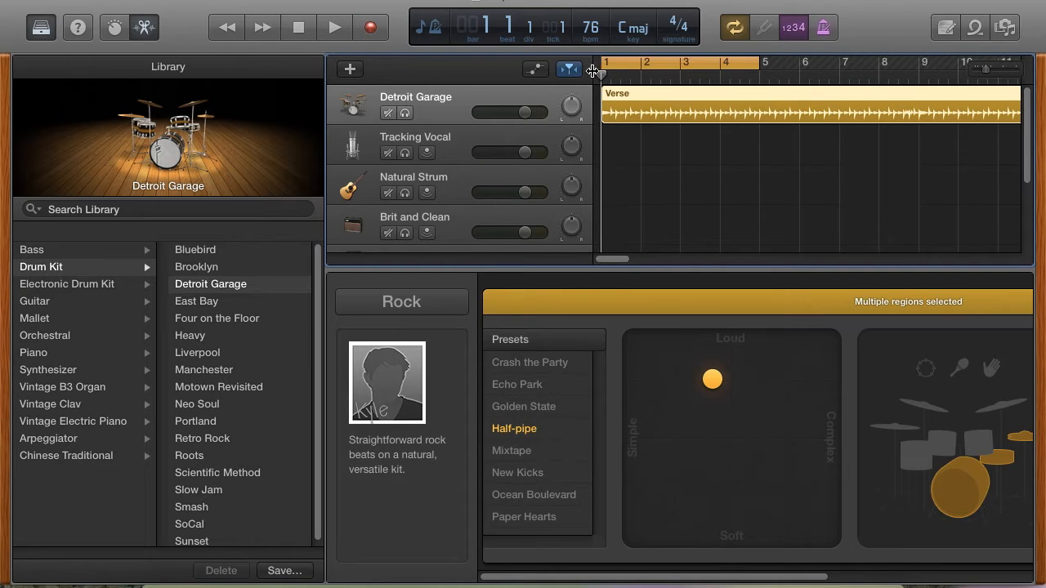
pyautogui.click(335, 28)
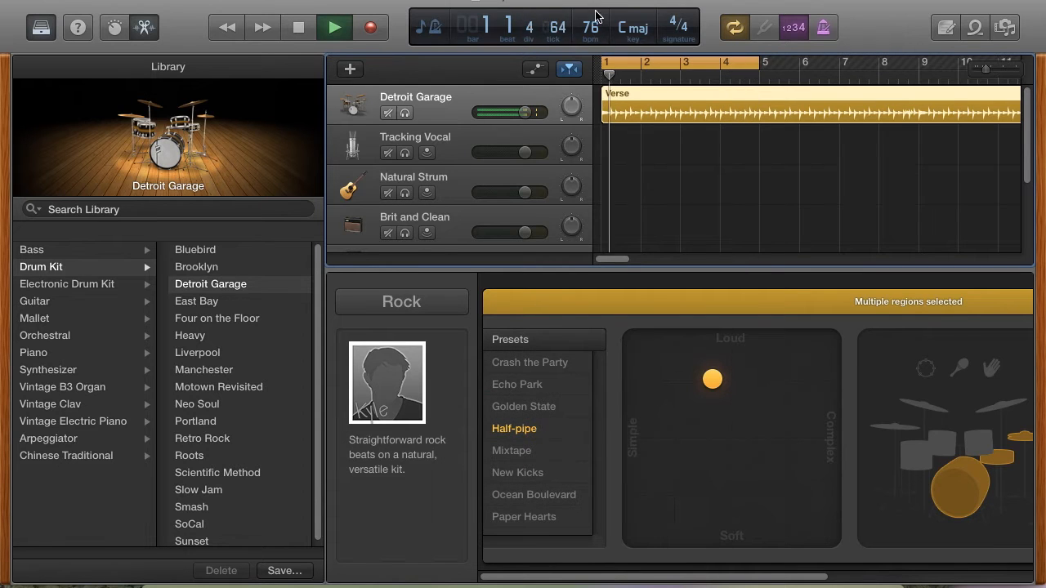
# - Try a tempo of 141 bpm during playback, settle on 116 bpm, and stop with the cycle area turned off
pyautogui.moveTo(590, 28); pyautogui.dragTo(591, 12)
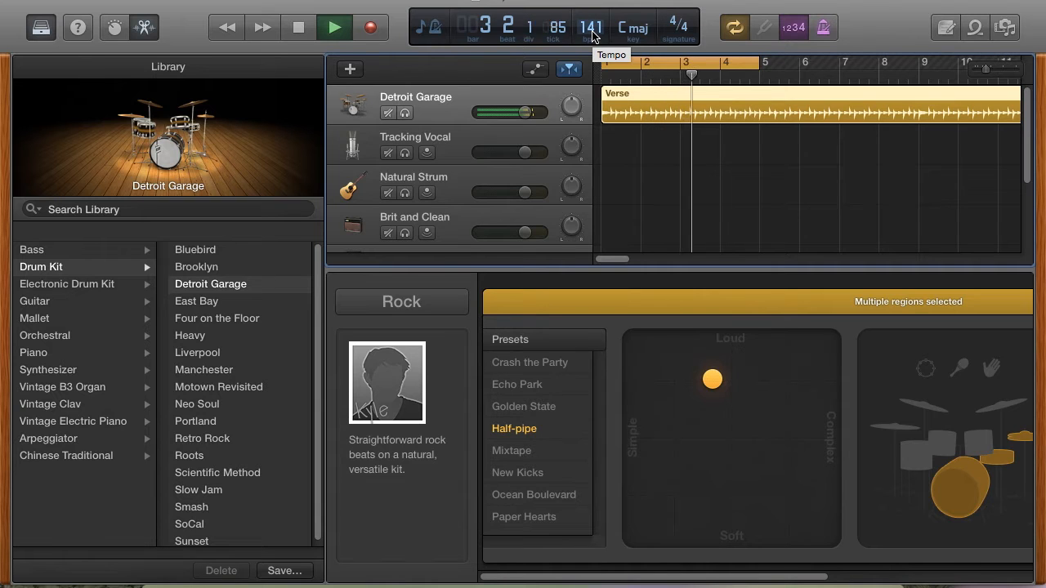
pyautogui.moveTo(591, 29)
pyautogui.mouseDown()
pyautogui.moveTo(595, 18)
pyautogui.moveTo(594, 29)
pyautogui.mouseUp()
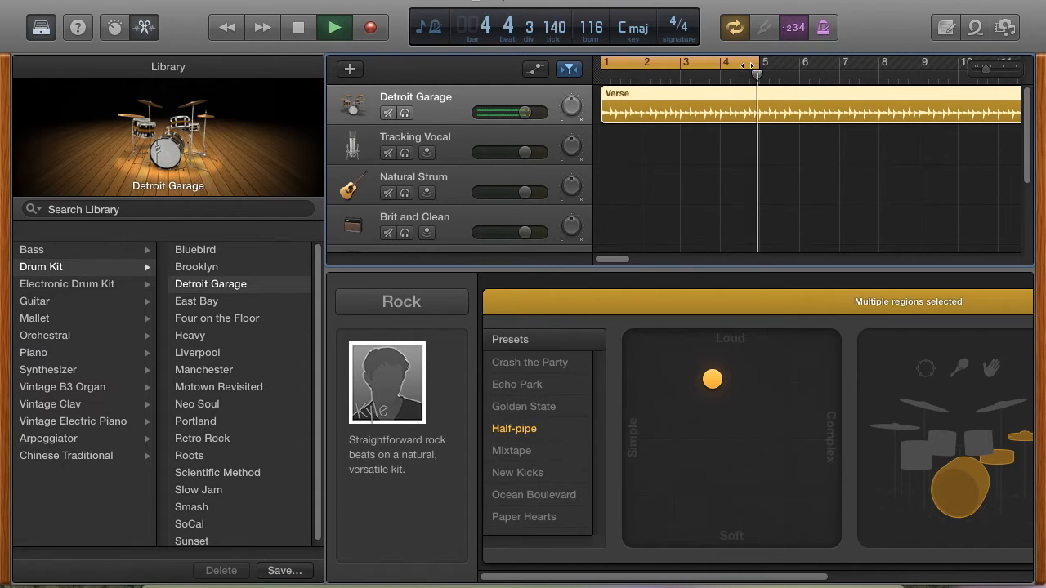
pyautogui.click(749, 65)
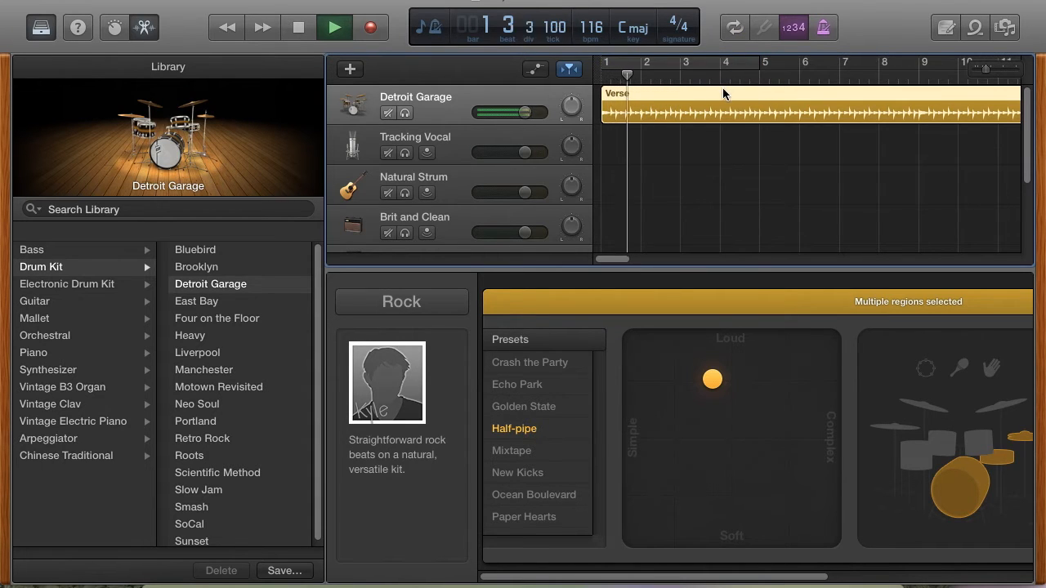
pyautogui.click(303, 29)
# - Change the drum track's kit to Liverpool and play the Verse region with it, dismissing the overload message
pyautogui.moveTo(378, 385)
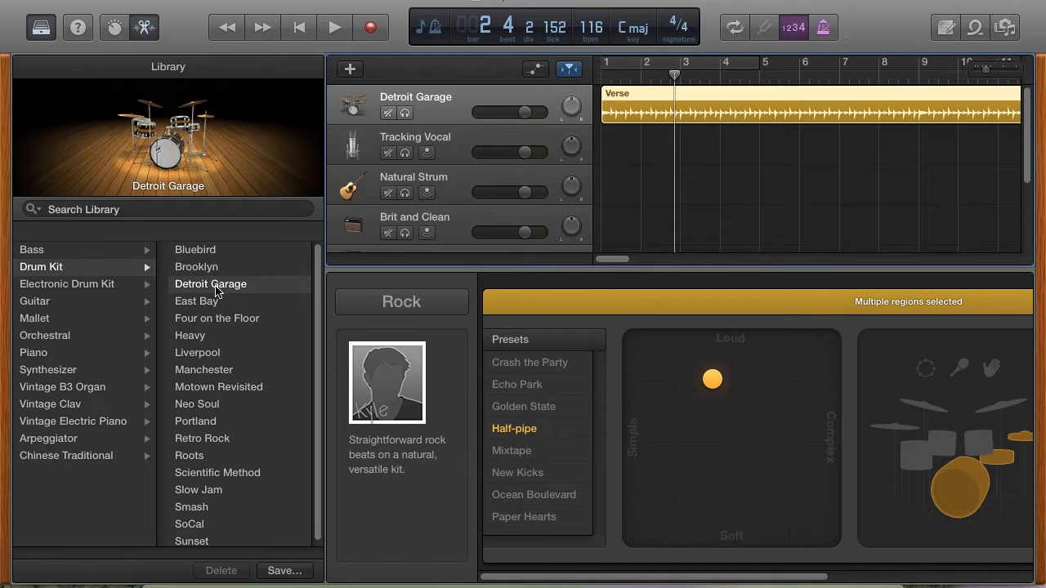
pyautogui.click(215, 336)
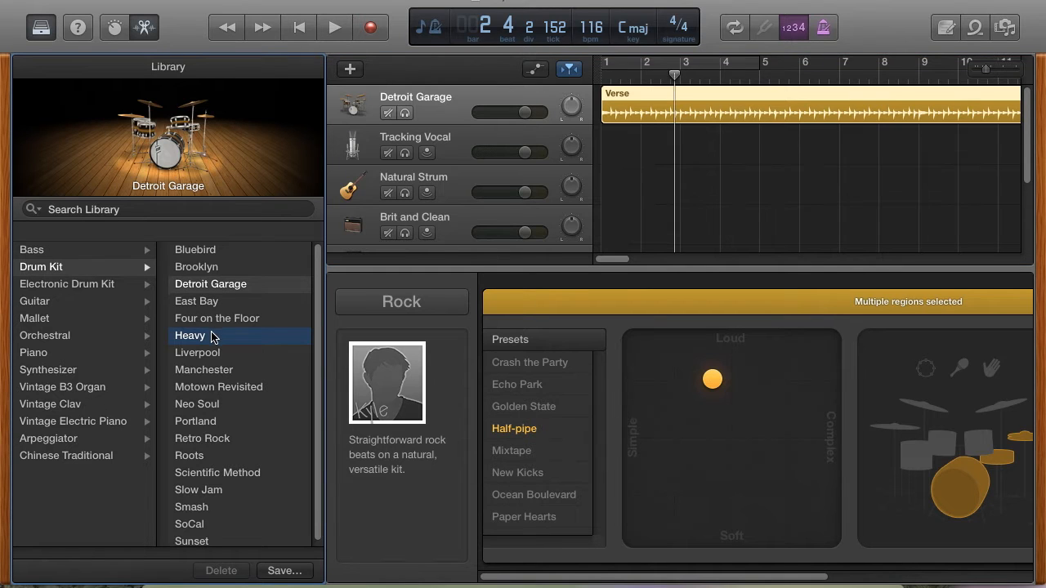
pyautogui.click(218, 356)
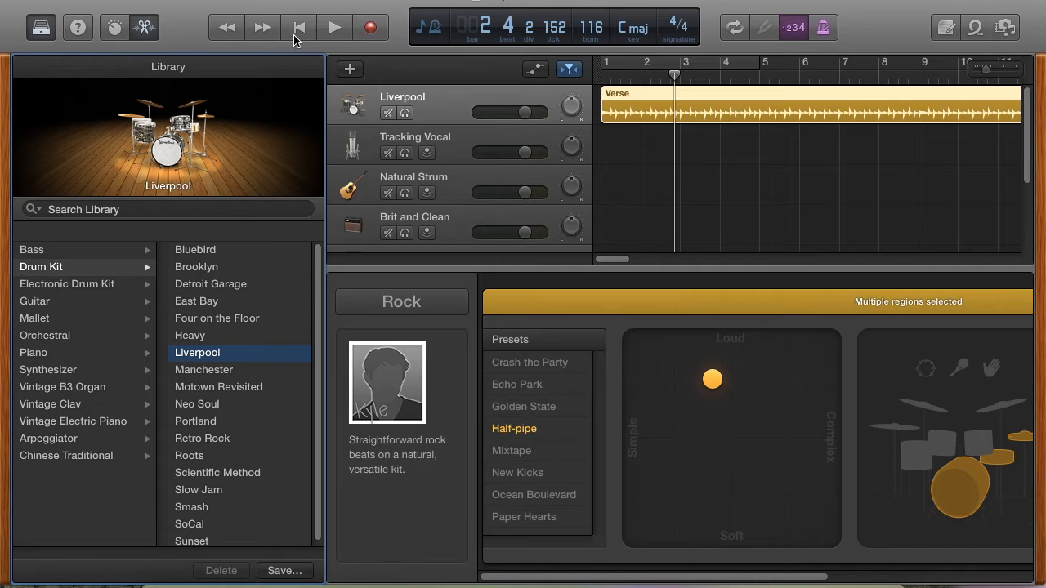
pyautogui.click(335, 29)
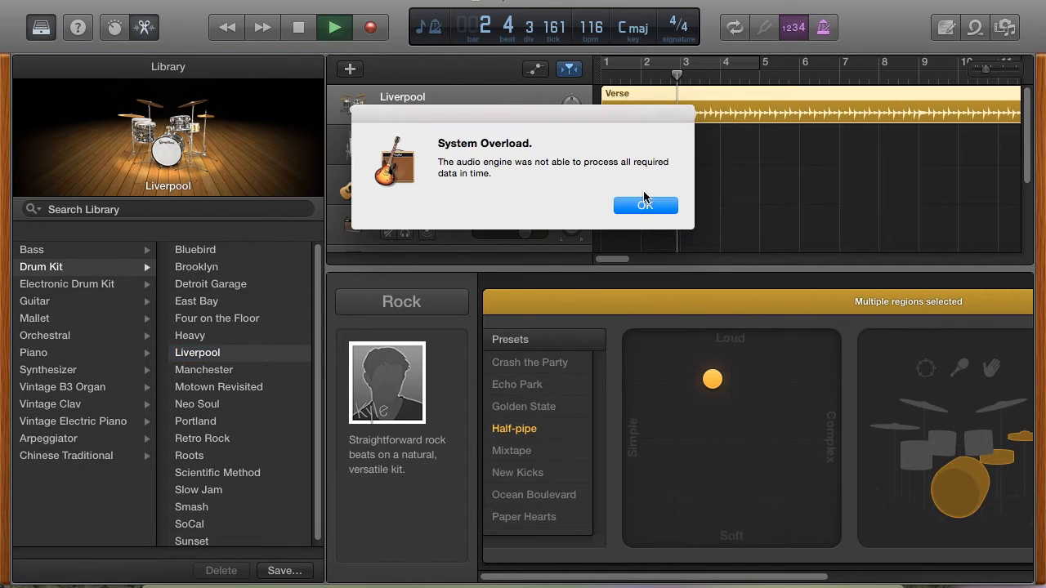
pyautogui.click(646, 205)
pyautogui.click(333, 29)
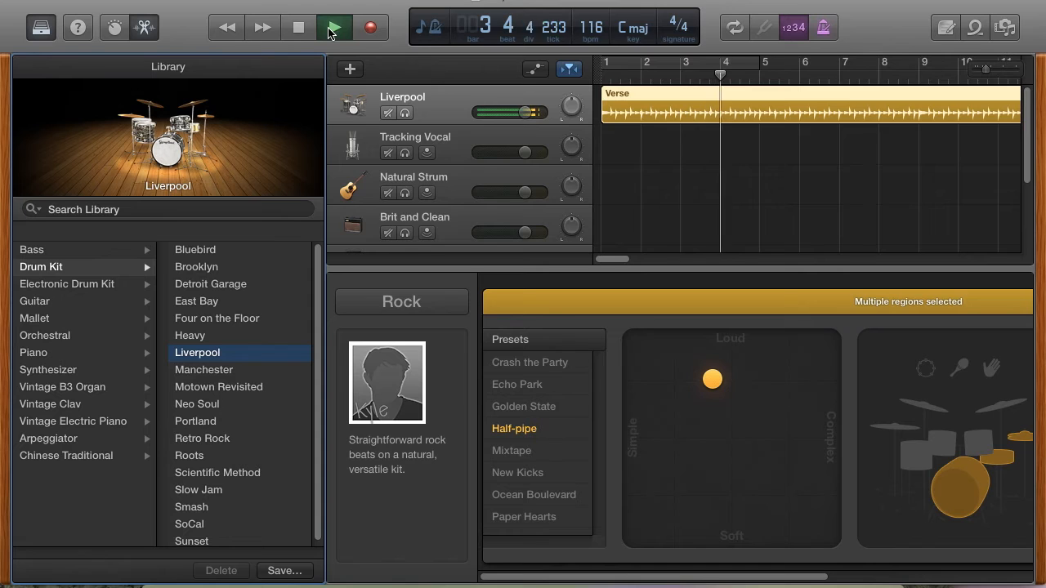
# - Change the drum track's kit to Manchester, play the Verse region briefly and stop playback
pyautogui.click(229, 374)
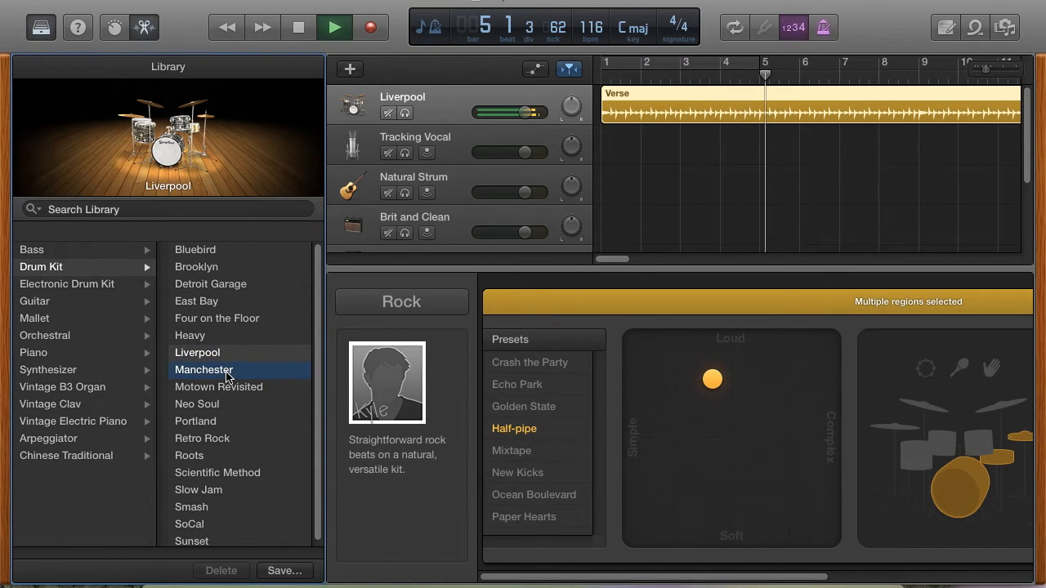
pyautogui.click(643, 206)
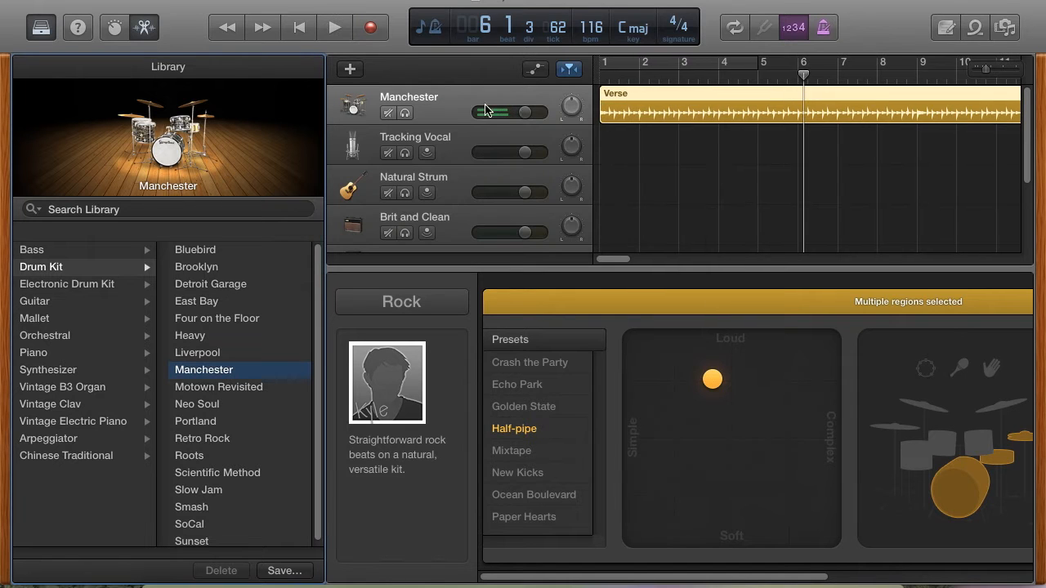
pyautogui.click(335, 28)
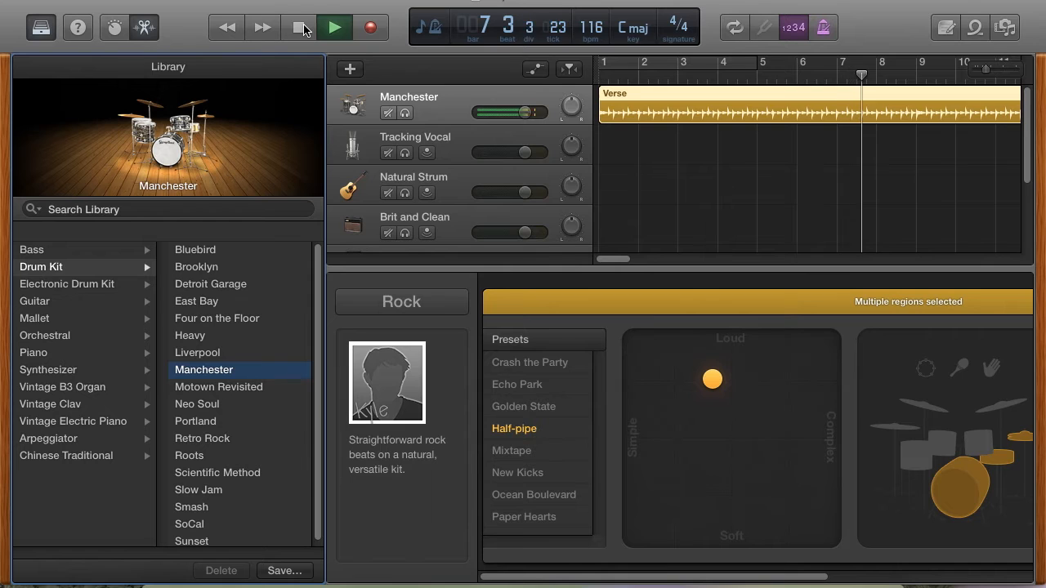
pyautogui.click(303, 29)
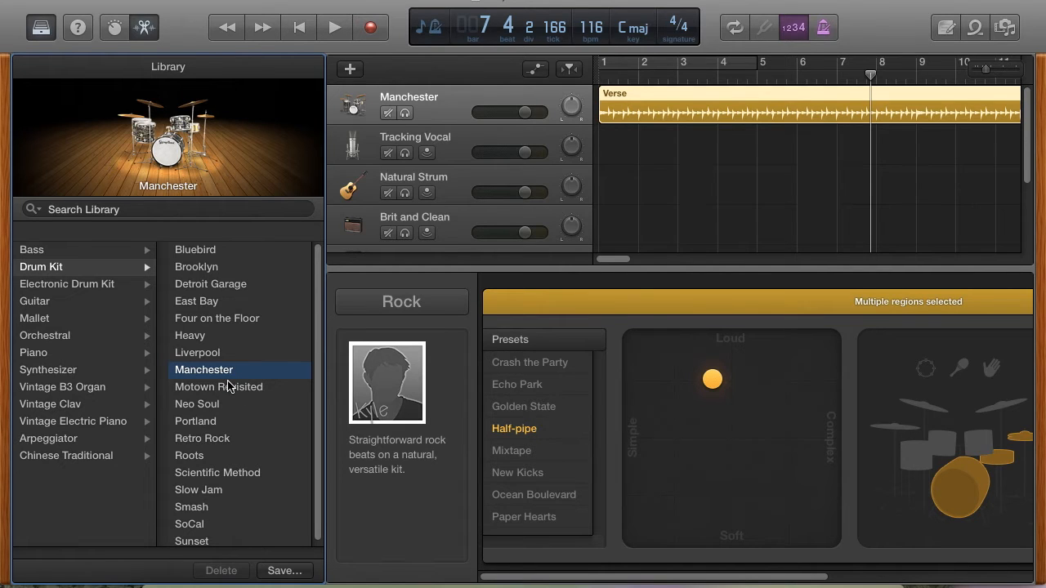
# - Switch the drummer genre to Songwriter and choose the virtual drummer Darcy, dismissing the backup notification
pyautogui.scroll(-1, 254, 384)
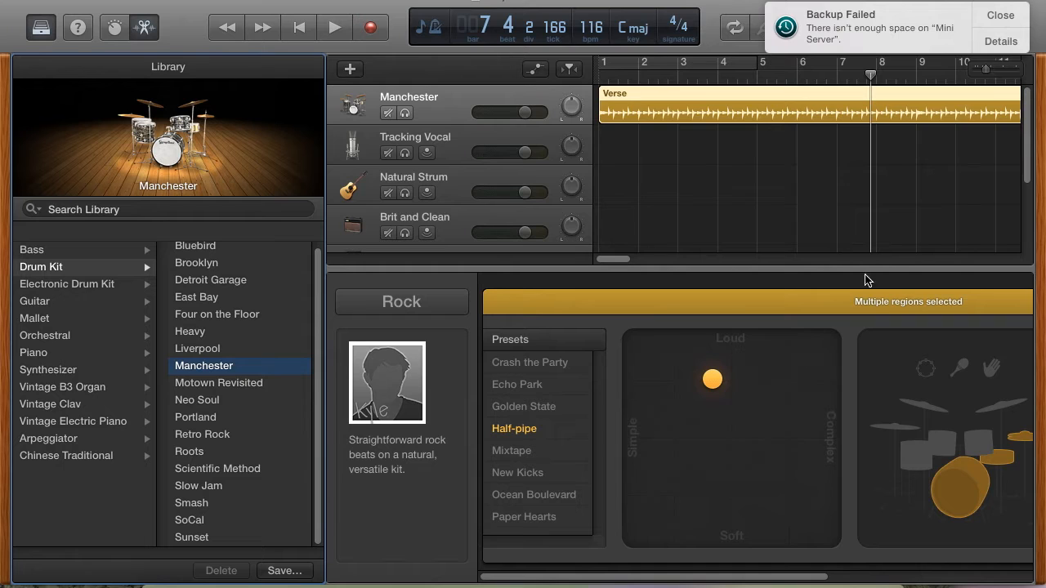
pyautogui.click(1004, 25)
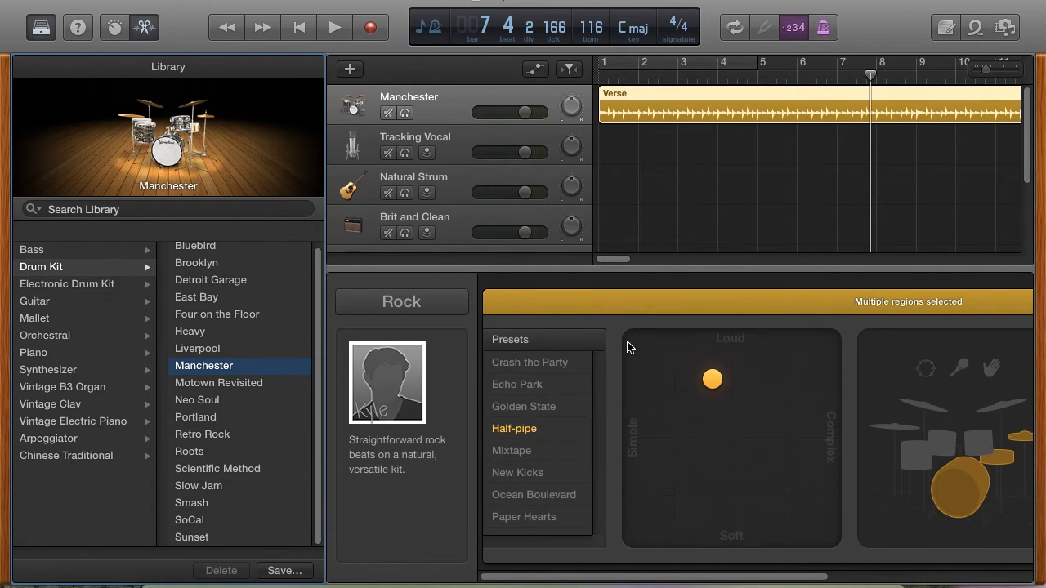
pyautogui.click(360, 366)
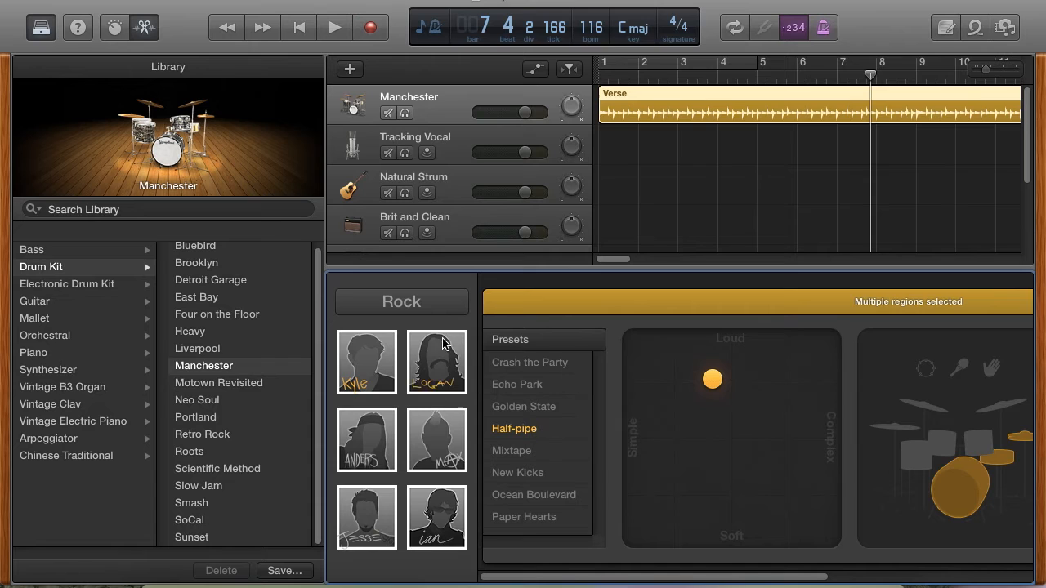
pyautogui.click(452, 302)
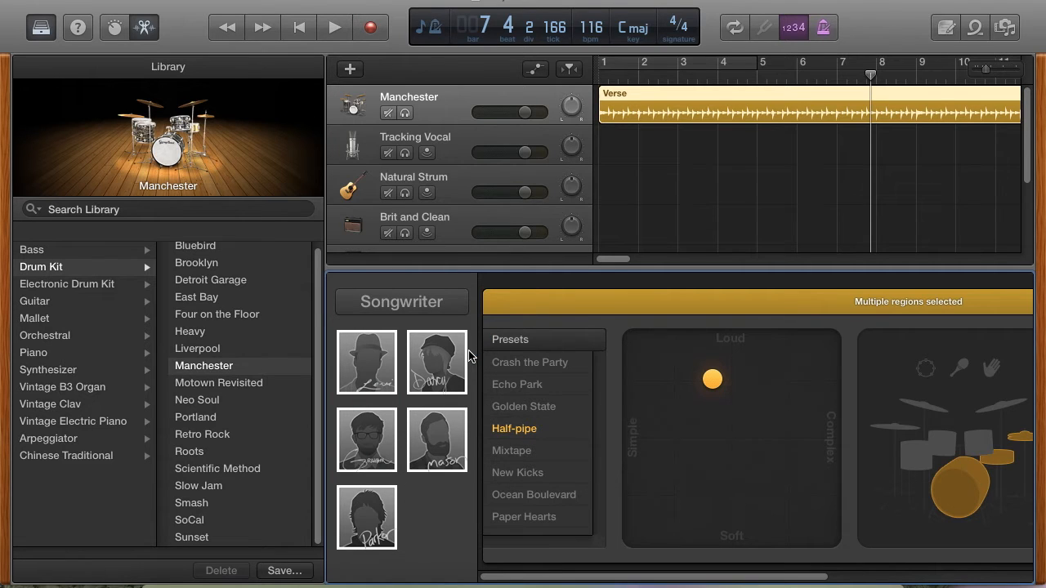
pyautogui.click(443, 363)
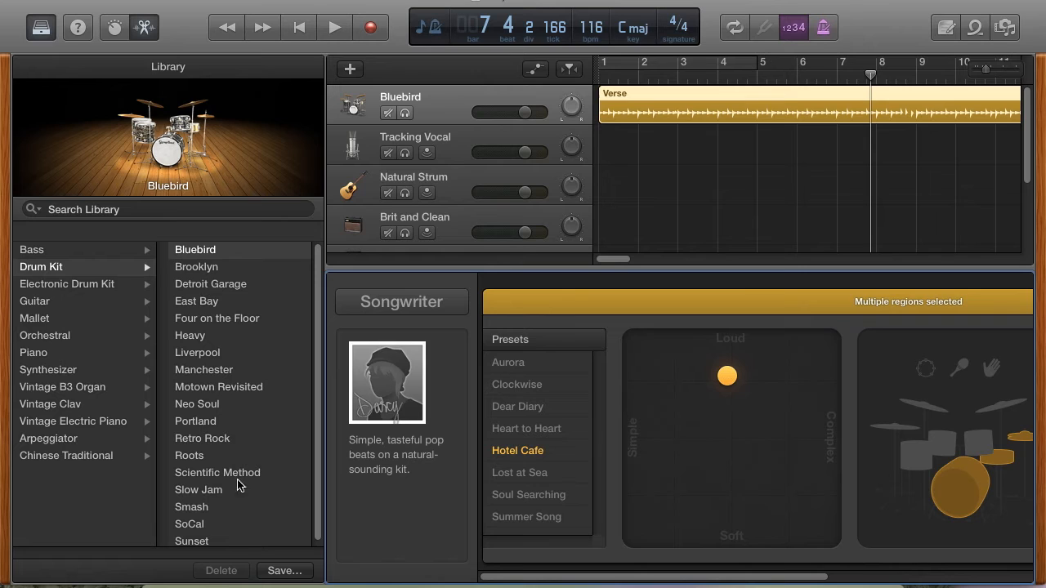
# - Play the drum track from the start of bar 1 and change the drummer preset to Lost at Sea
pyautogui.moveTo(401, 381)
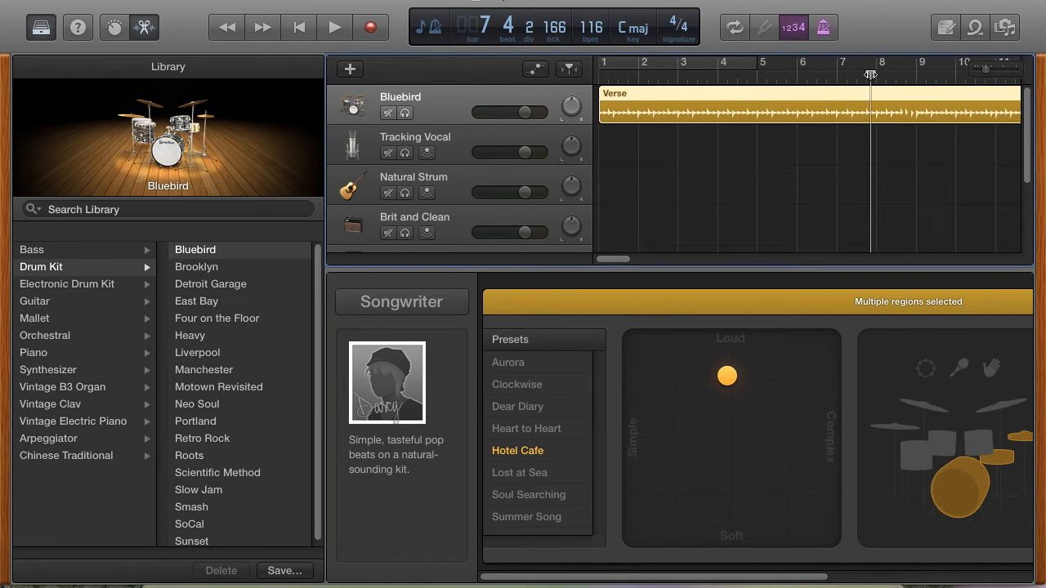
pyautogui.moveTo(871, 74); pyautogui.dragTo(578, 82)
pyautogui.press('space')
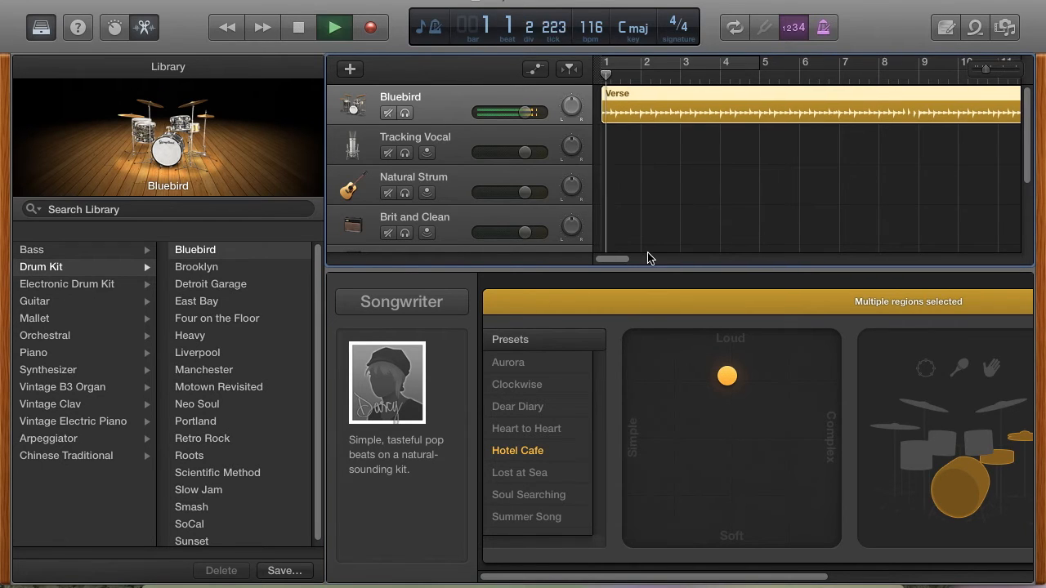
pyautogui.click(530, 477)
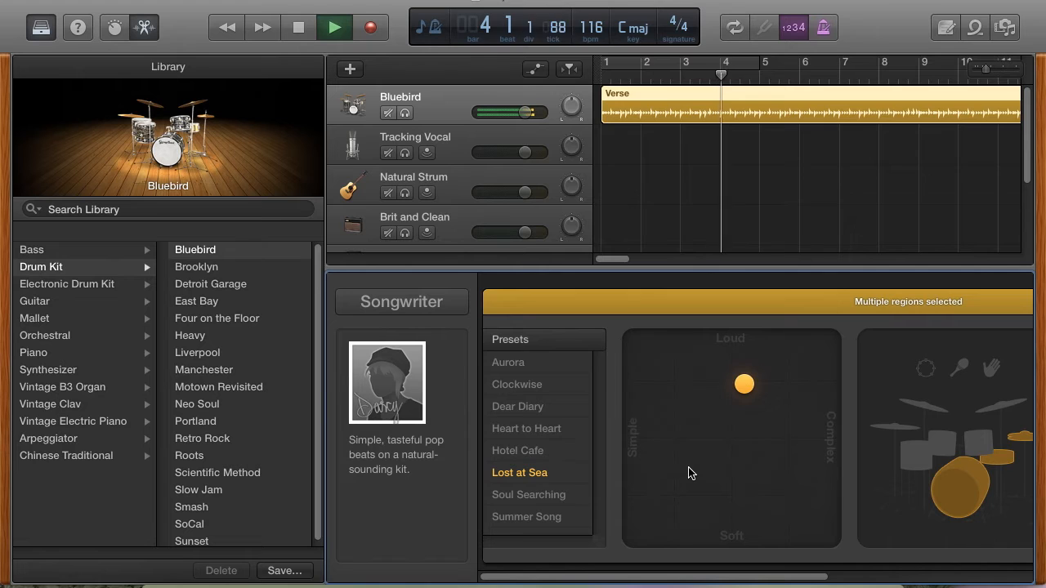
pyautogui.press('XF86AudioLowerVolume')
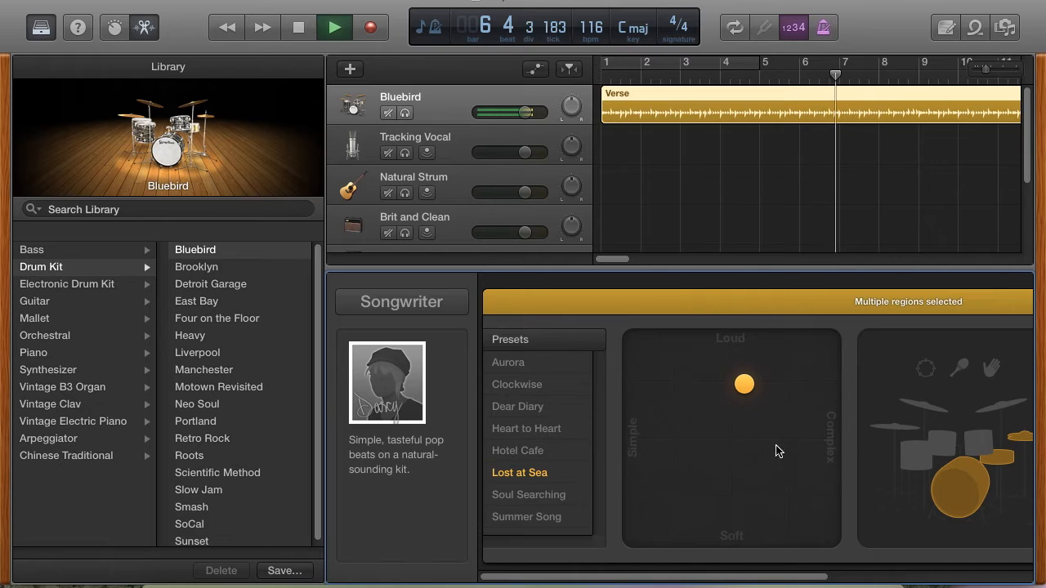
# - Try the drummer's puck near Soft and at the Loud extreme during playback, bringing it back midway between them
pyautogui.moveTo(743, 385); pyautogui.dragTo(748, 519)
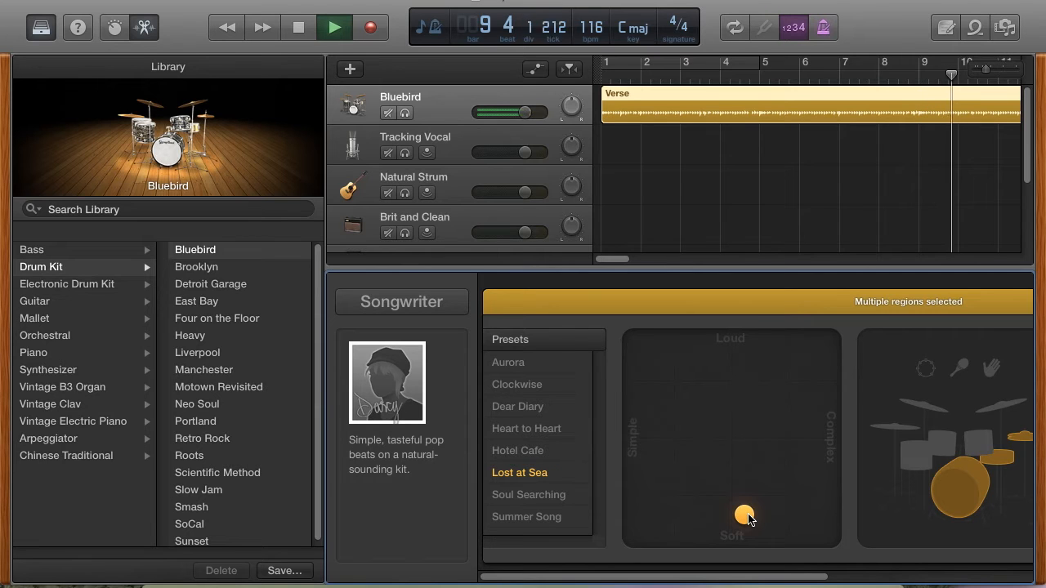
pyautogui.moveTo(749, 519); pyautogui.dragTo(748, 485)
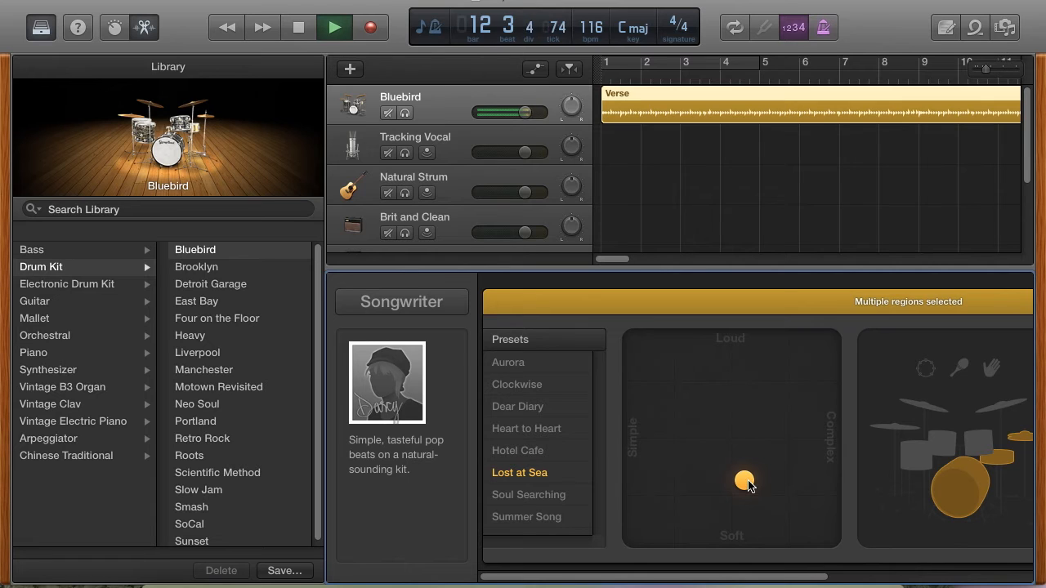
pyautogui.moveTo(749, 486); pyautogui.dragTo(747, 318)
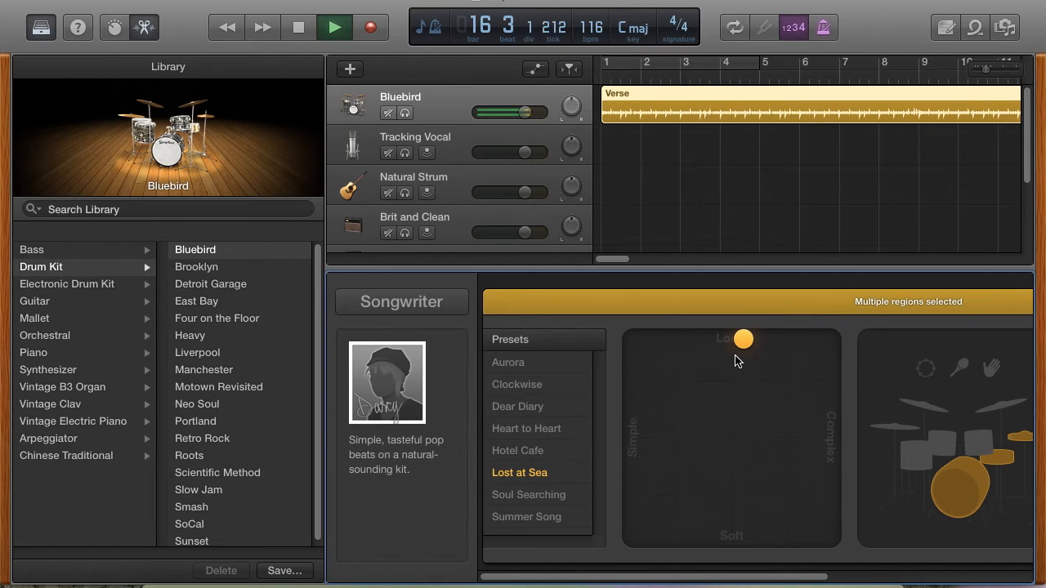
pyautogui.moveTo(747, 351); pyautogui.dragTo(736, 444)
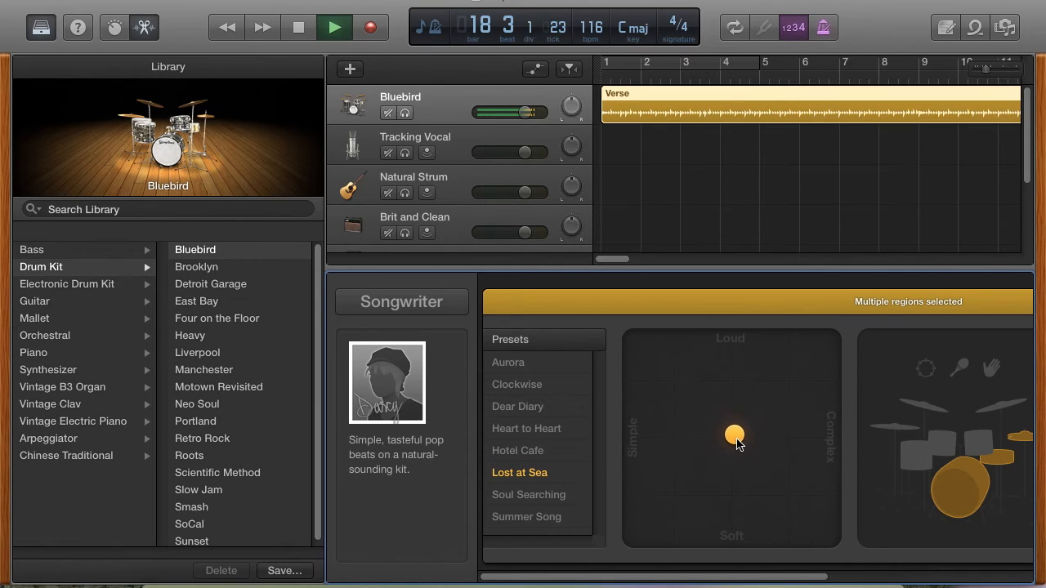
# - Try the puck at the Simple and Complex extremes, bringing it back to the centre of the pad
pyautogui.moveTo(738, 441); pyautogui.dragTo(633, 444)
pyautogui.moveTo(639, 446); pyautogui.dragTo(648, 448)
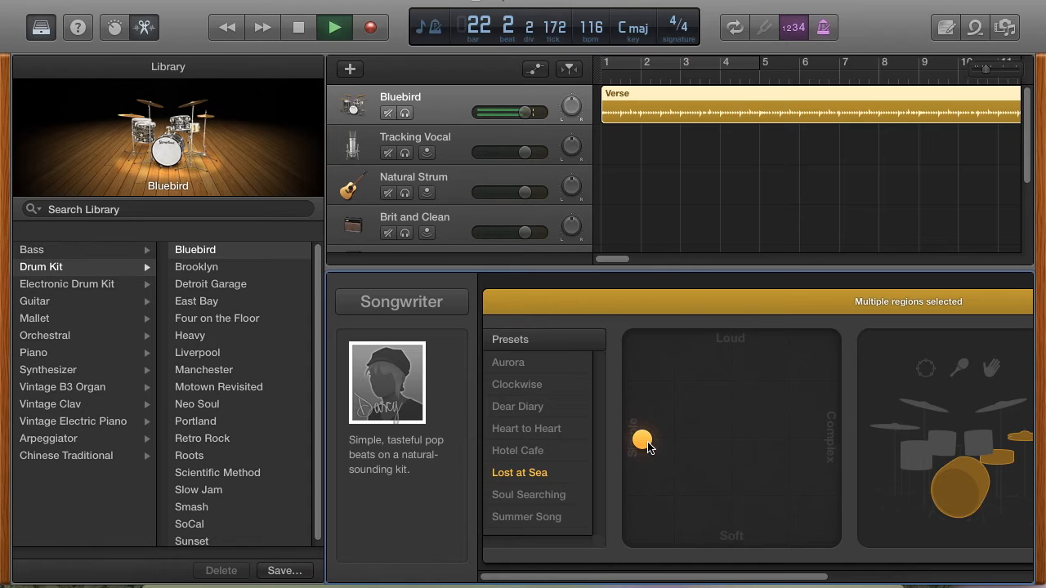
pyautogui.moveTo(640, 446); pyautogui.dragTo(839, 458)
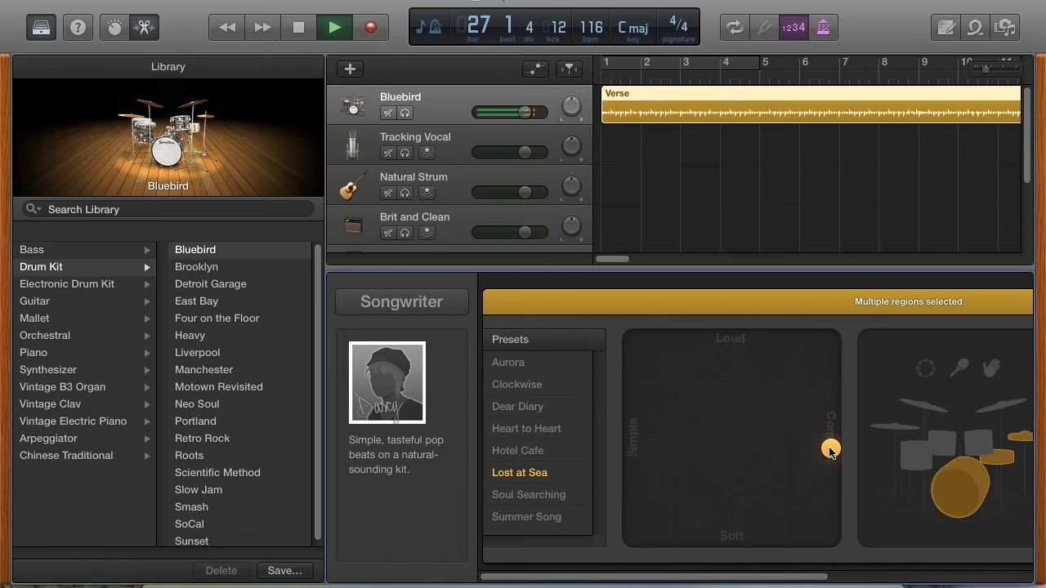
pyautogui.moveTo(829, 451); pyautogui.dragTo(731, 437)
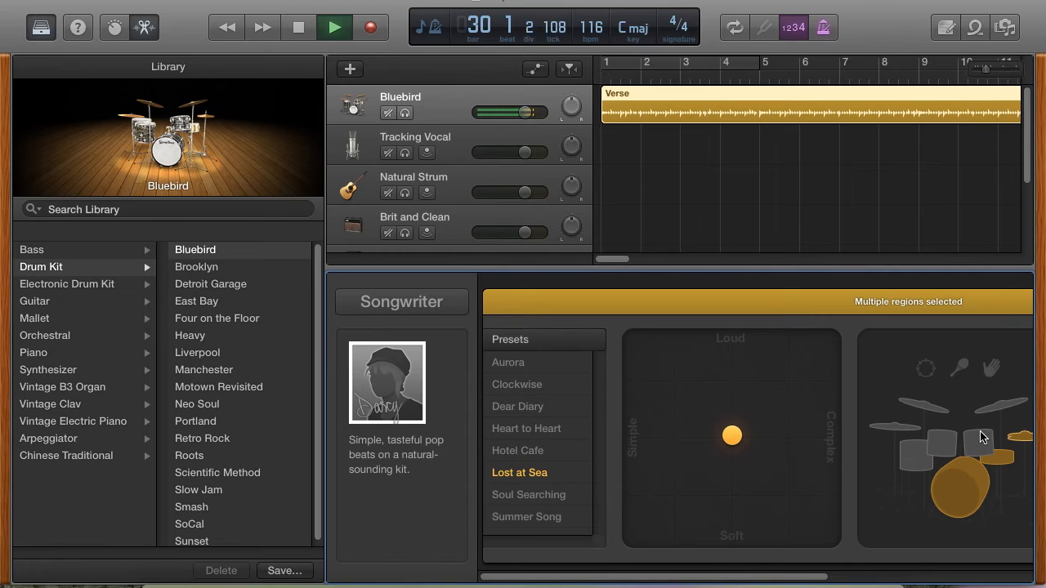
# - Try the toms in the drummer's pattern, switch to the cymbals, and move playback back to around bar 4
pyautogui.click(981, 442)
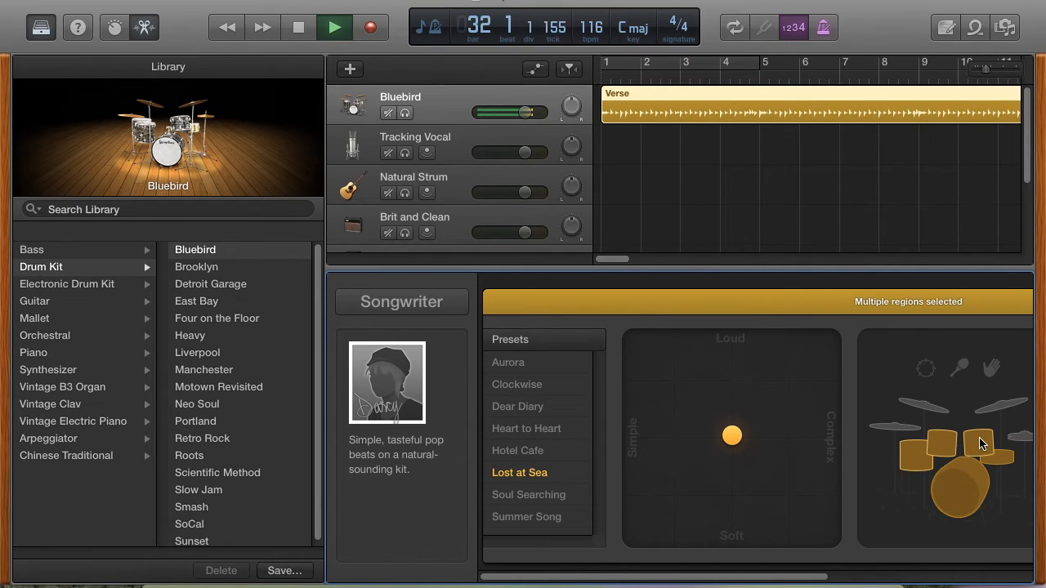
pyautogui.click(906, 430)
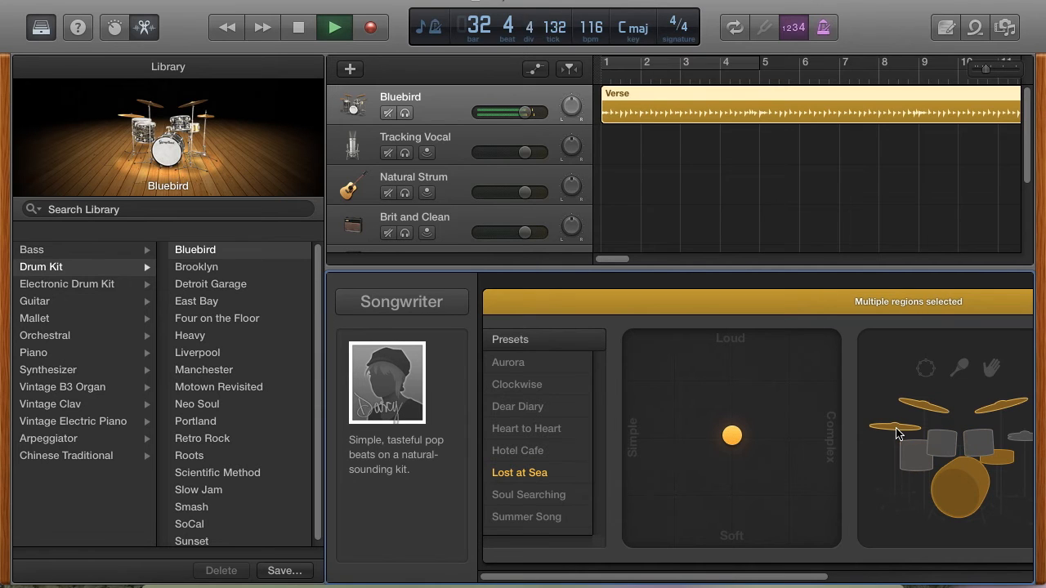
pyautogui.click(755, 77)
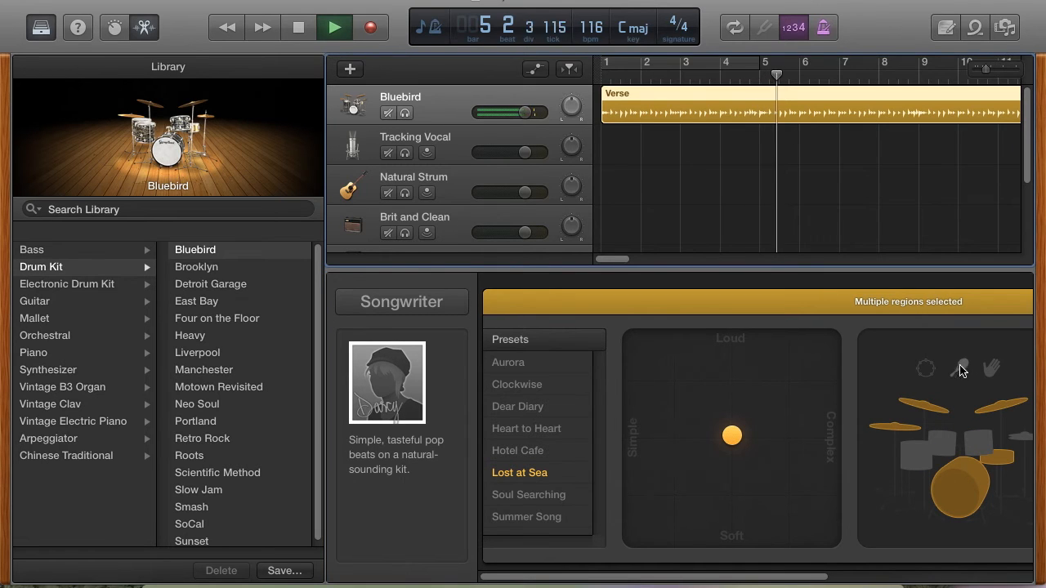
# - Try the shaker and tambourine as the drummer's percussion, settling on handclaps
pyautogui.click(962, 372)
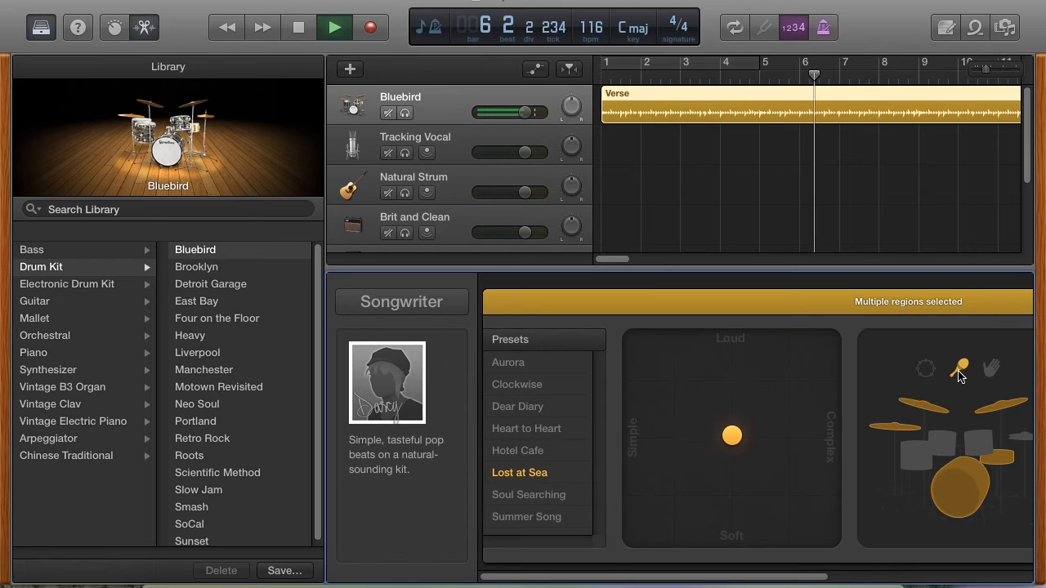
pyautogui.click(926, 369)
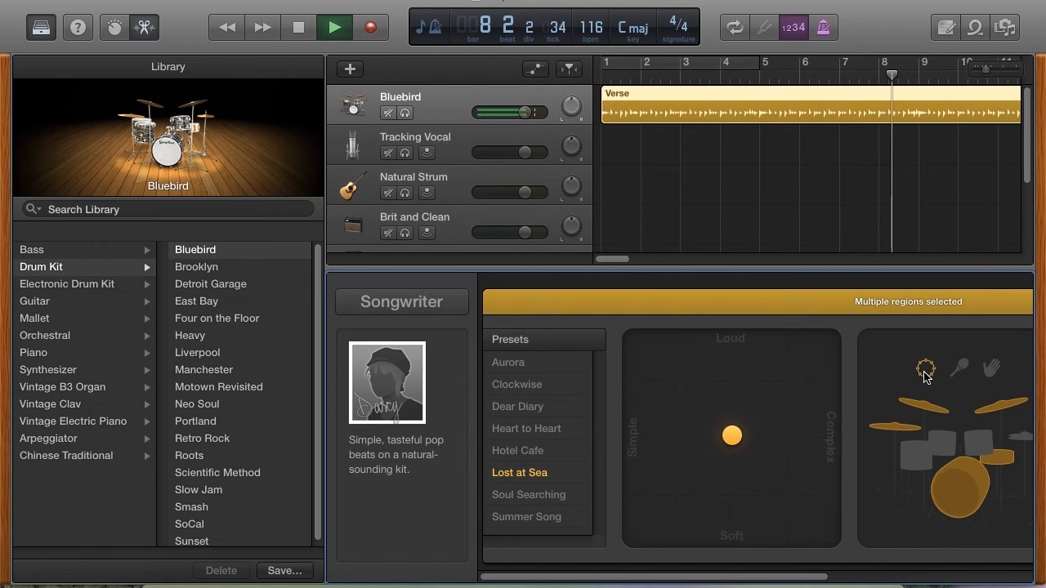
pyautogui.click(986, 372)
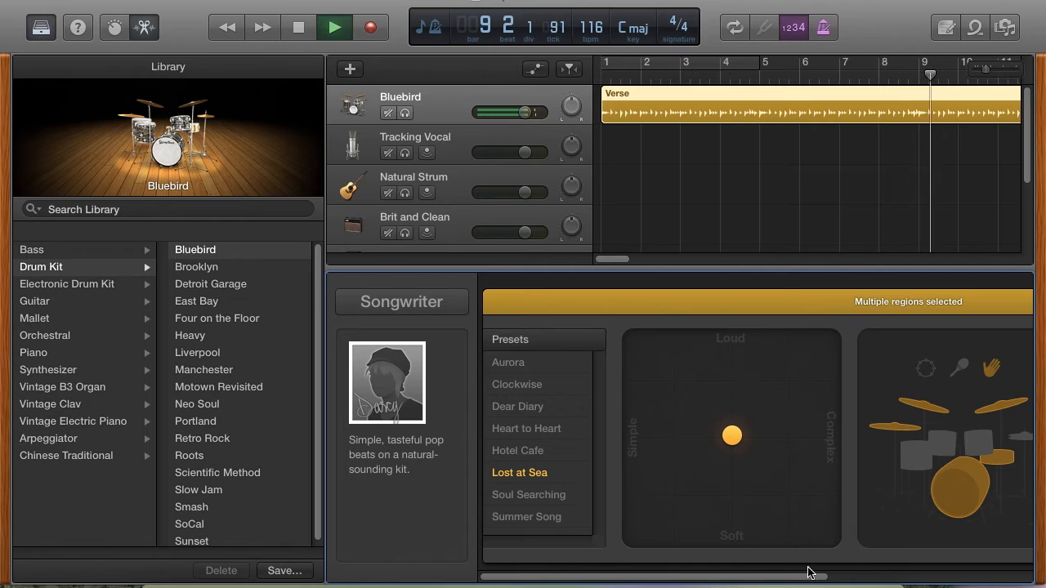
# - Raise the handclaps' Percussion pattern to its maximum complexity and select the Verse region
pyautogui.moveTo(806, 578); pyautogui.dragTo(943, 570)
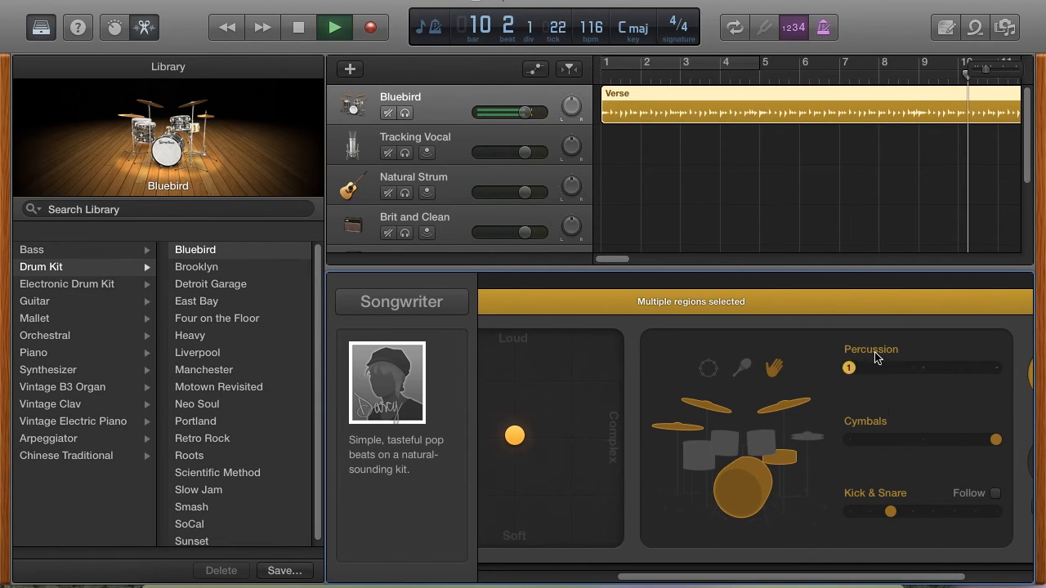
pyautogui.click(918, 369)
pyautogui.moveTo(919, 370); pyautogui.dragTo(1018, 372)
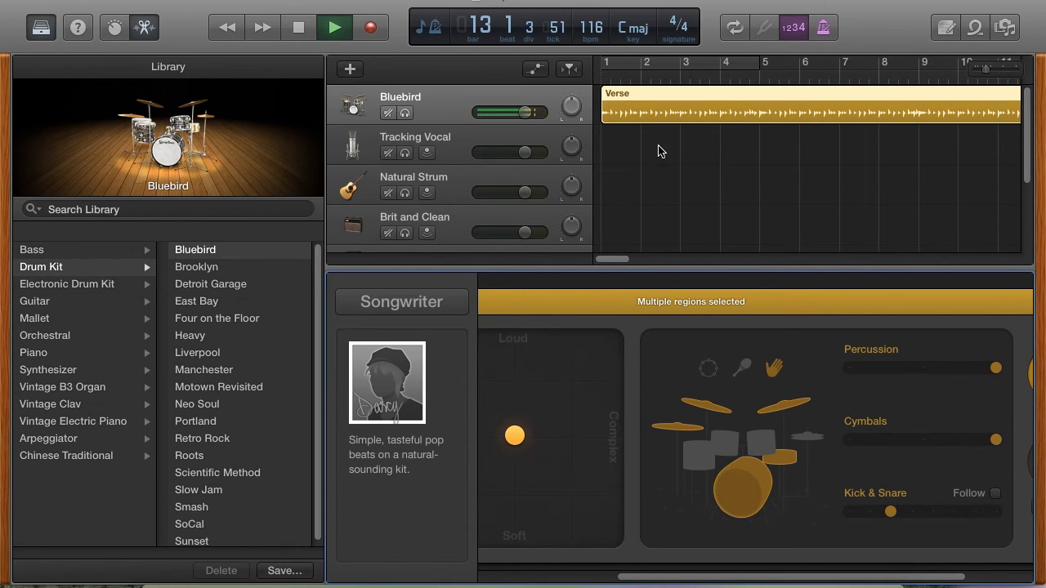
pyautogui.click(611, 97)
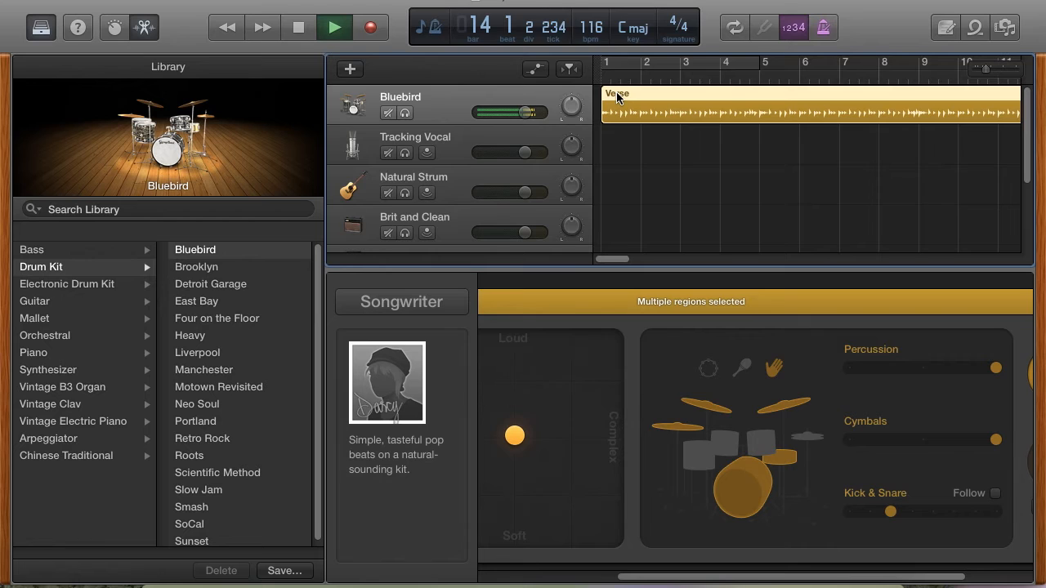
# - Set the Cymbals pattern to its maximum, raise Kick & Snare to just above the middle, and stop playback
pyautogui.moveTo(986, 444); pyautogui.dragTo(1014, 440)
pyautogui.moveTo(892, 517); pyautogui.dragTo(931, 516)
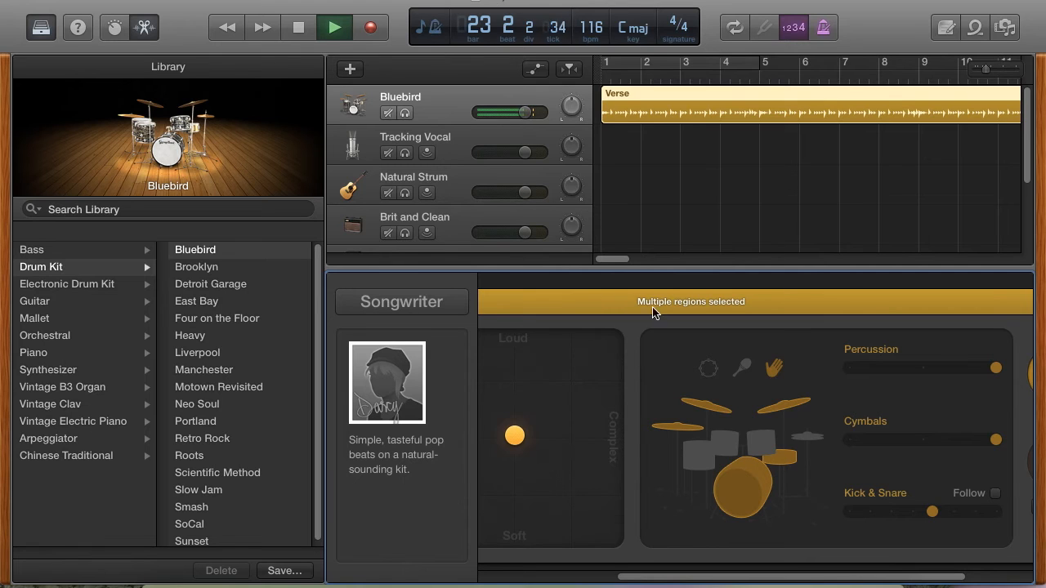
pyautogui.click(311, 28)
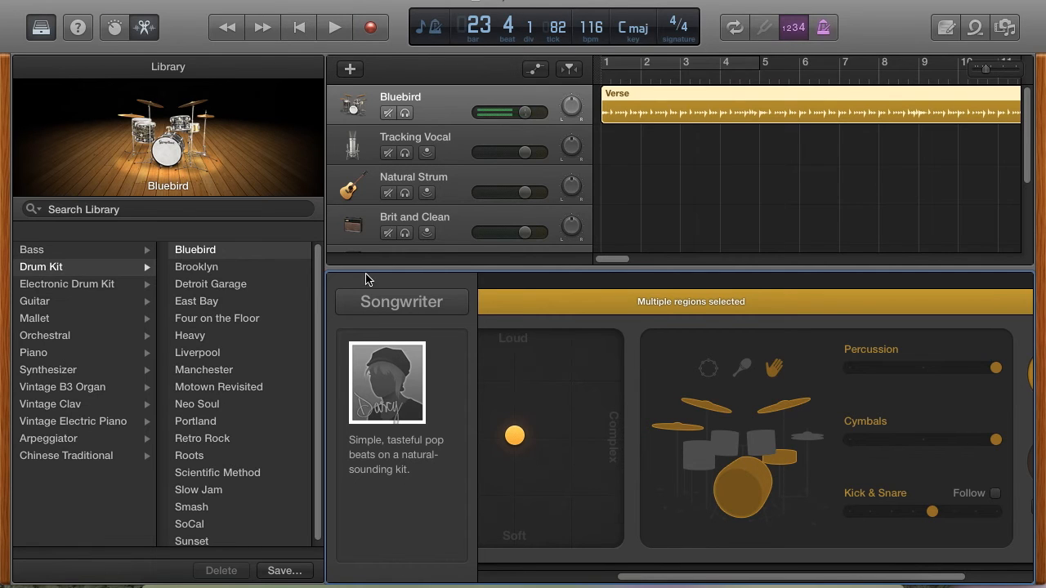
# - View the Songwriter drummers while keeping Darcy, and move the puck from the centre toward Complex
pyautogui.moveTo(398, 356)
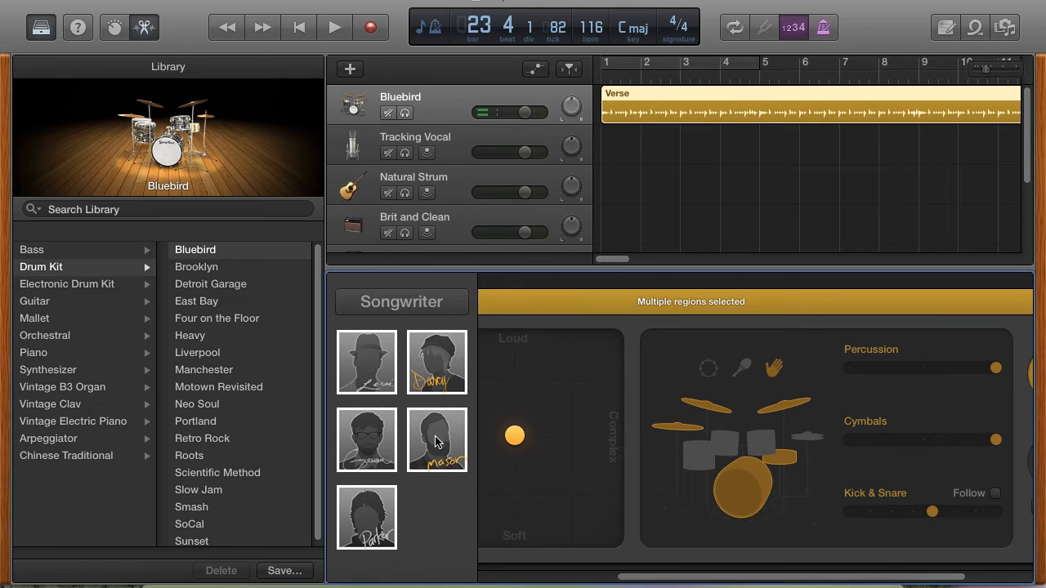
pyautogui.moveTo(556, 398); pyautogui.dragTo(549, 431)
pyautogui.click(464, 384)
# - Turn off the drummer's cymbals and switch the percussion to tambourine after trying the shaker
pyautogui.moveTo(659, 576); pyautogui.dragTo(617, 573)
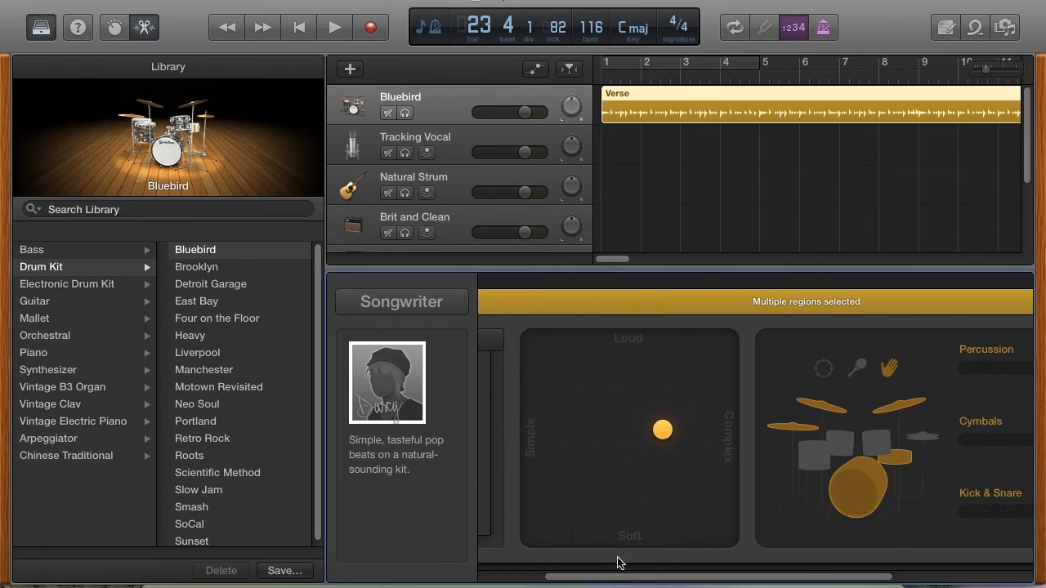
pyautogui.click(923, 434)
pyautogui.click(855, 370)
pyautogui.click(824, 369)
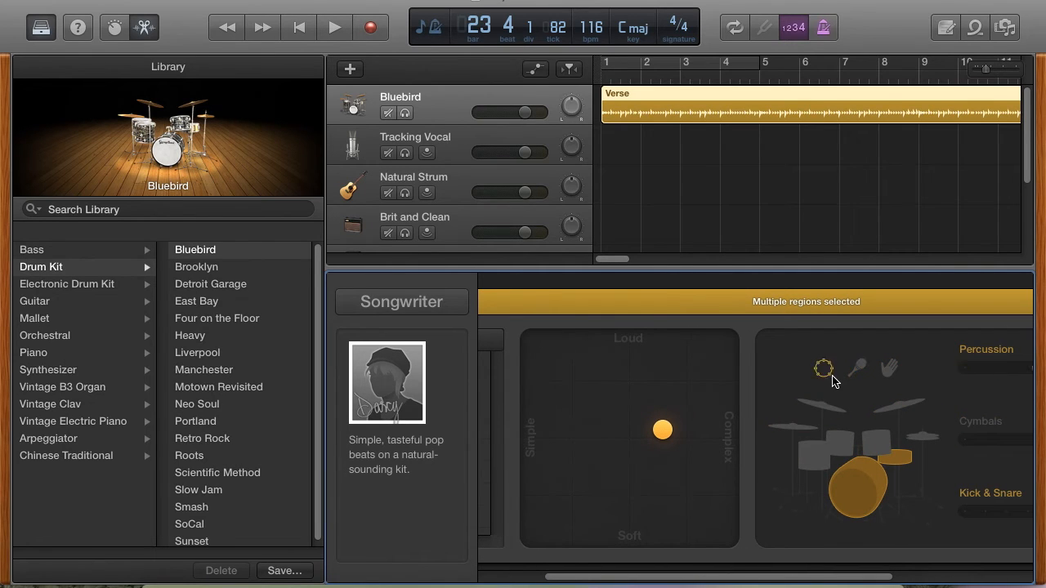
pyautogui.moveTo(874, 577); pyautogui.dragTo(1022, 573)
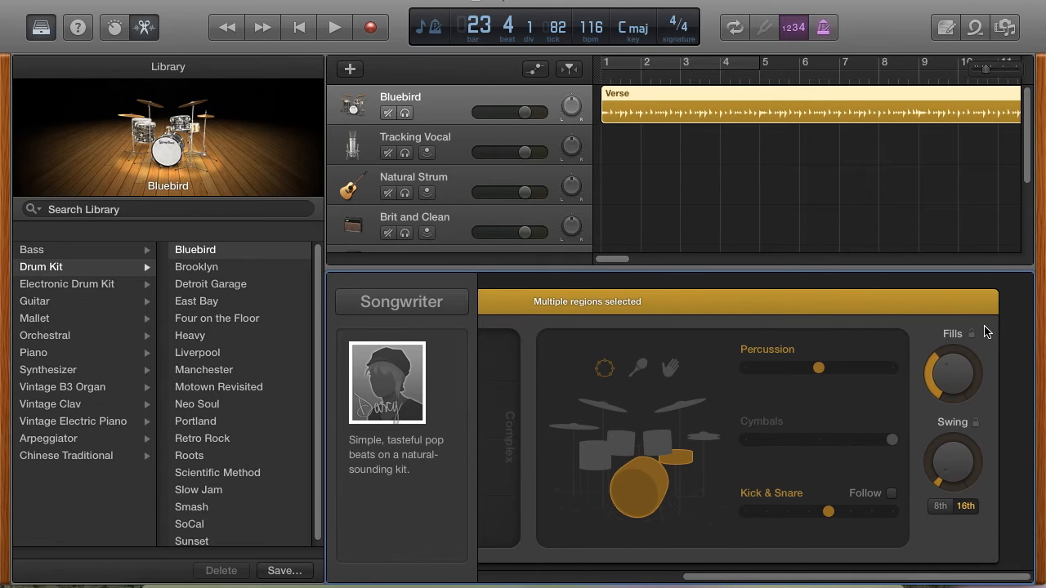
# - Loop the Chorus region from its end out to bar 49, and shorten the loop to stop at bar 48
pyautogui.moveTo(615, 260); pyautogui.dragTo(703, 261)
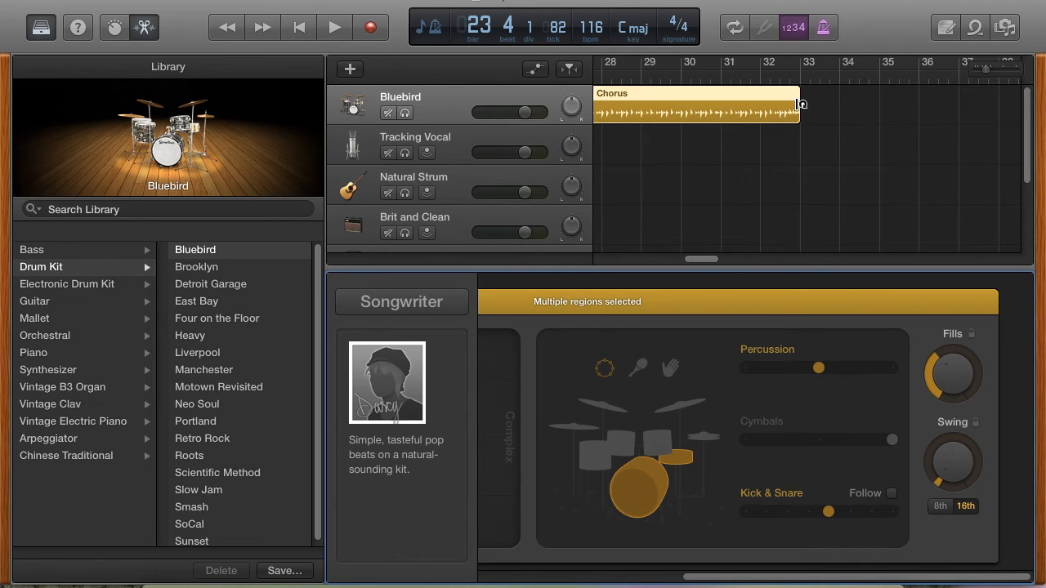
pyautogui.moveTo(800, 105); pyautogui.dragTo(952, 117)
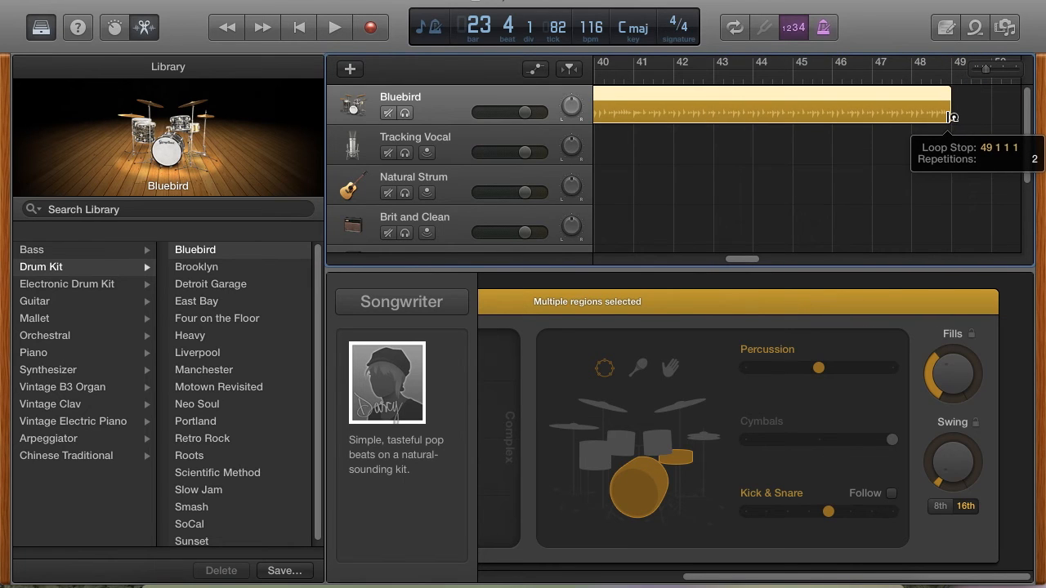
pyautogui.moveTo(952, 117); pyautogui.dragTo(951, 117)
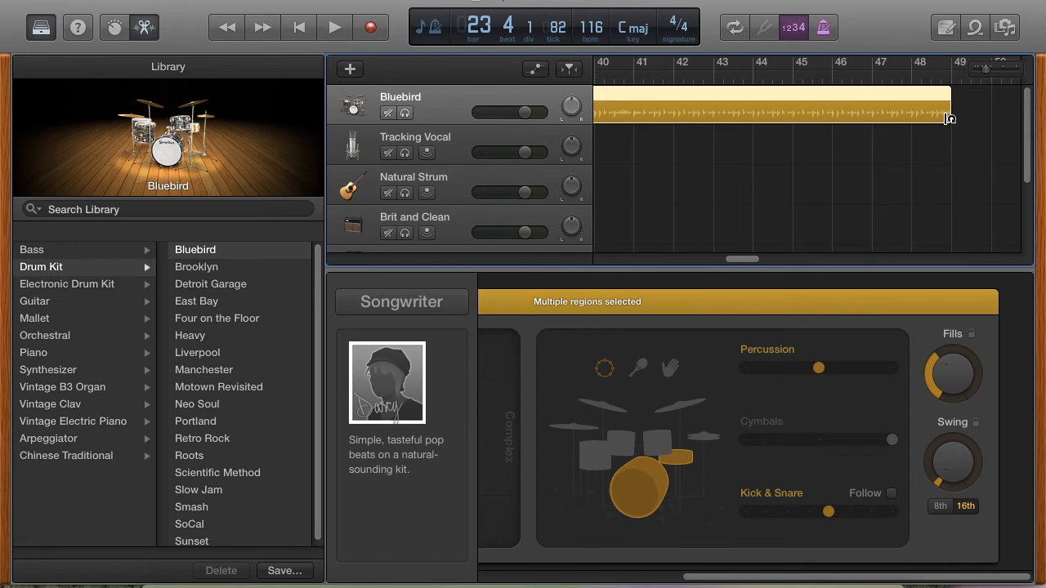
pyautogui.moveTo(747, 259)
pyautogui.mouseDown()
pyautogui.moveTo(632, 262)
pyautogui.moveTo(979, 262)
pyautogui.moveTo(613, 250)
pyautogui.moveTo(777, 252)
pyautogui.moveTo(753, 259)
pyautogui.mouseUp()
pyautogui.moveTo(907, 107); pyautogui.dragTo(863, 109)
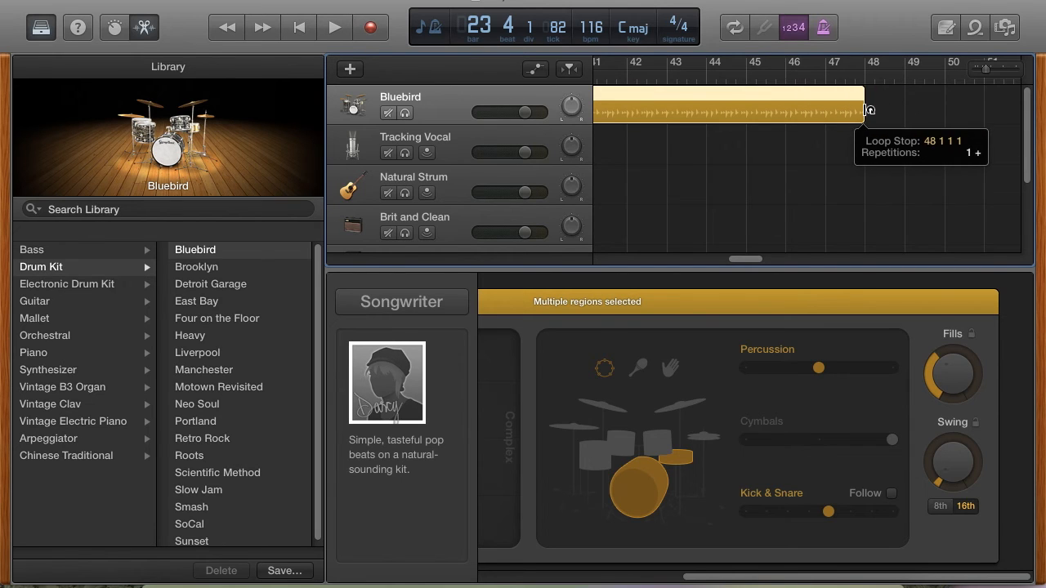
# - Select the Chorus region and turn its cymbals on, keeping them after trying the hi-hat
pyautogui.moveTo(750, 262); pyautogui.dragTo(660, 263)
pyautogui.click(756, 147)
pyautogui.click(680, 99)
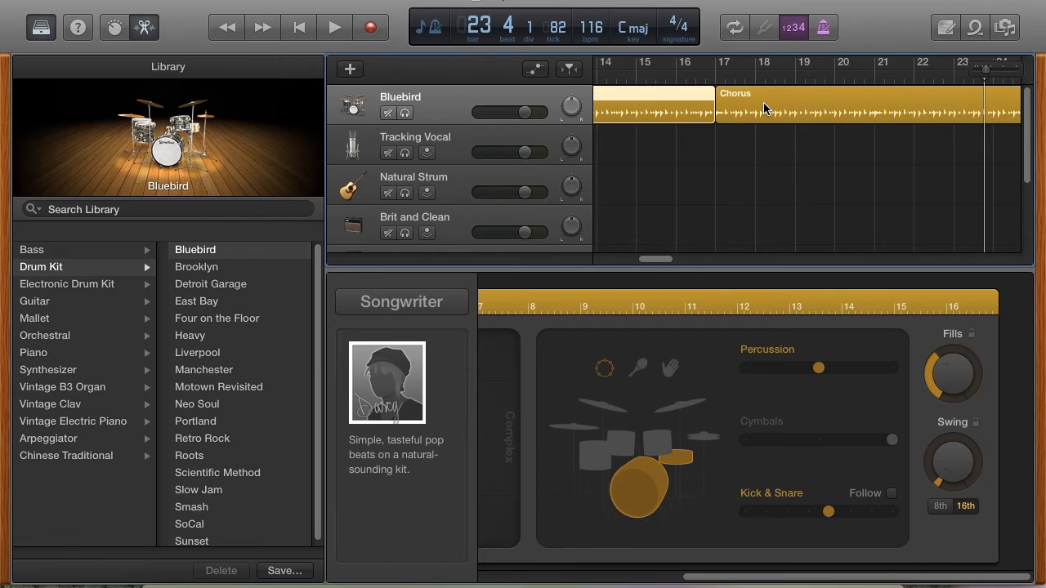
pyautogui.click(769, 101)
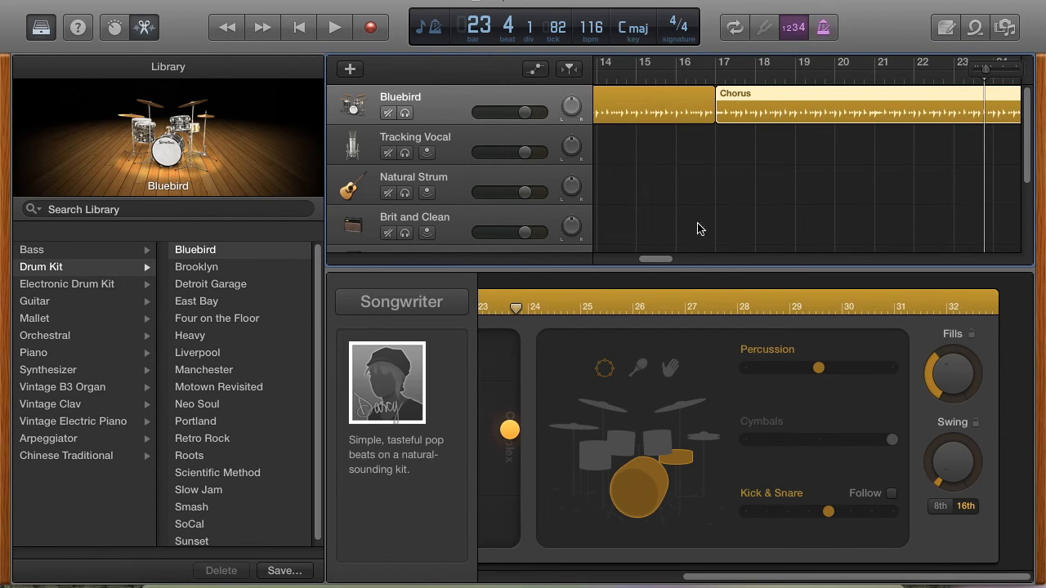
pyautogui.moveTo(651, 262)
pyautogui.mouseDown()
pyautogui.moveTo(713, 259)
pyautogui.moveTo(651, 260)
pyautogui.moveTo(663, 259)
pyautogui.mouseUp()
pyautogui.click(744, 92)
pyautogui.click(725, 161)
pyautogui.click(725, 114)
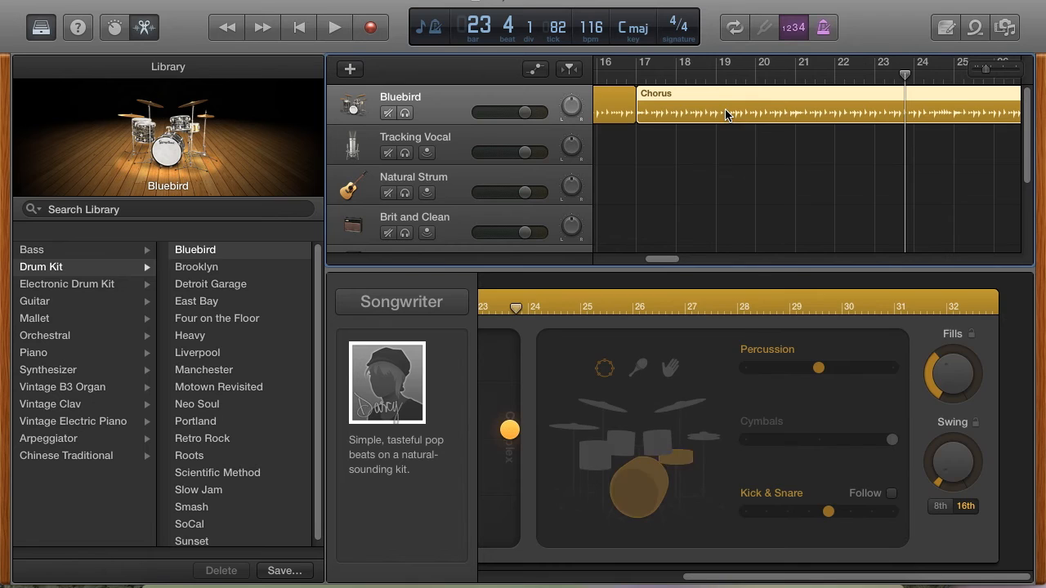
pyautogui.click(697, 439)
pyautogui.click(629, 403)
# - Select the region before the Chorus and turn on the hi-hat in its drum pattern
pyautogui.moveTo(742, 577); pyautogui.dragTo(716, 389)
pyautogui.click(619, 97)
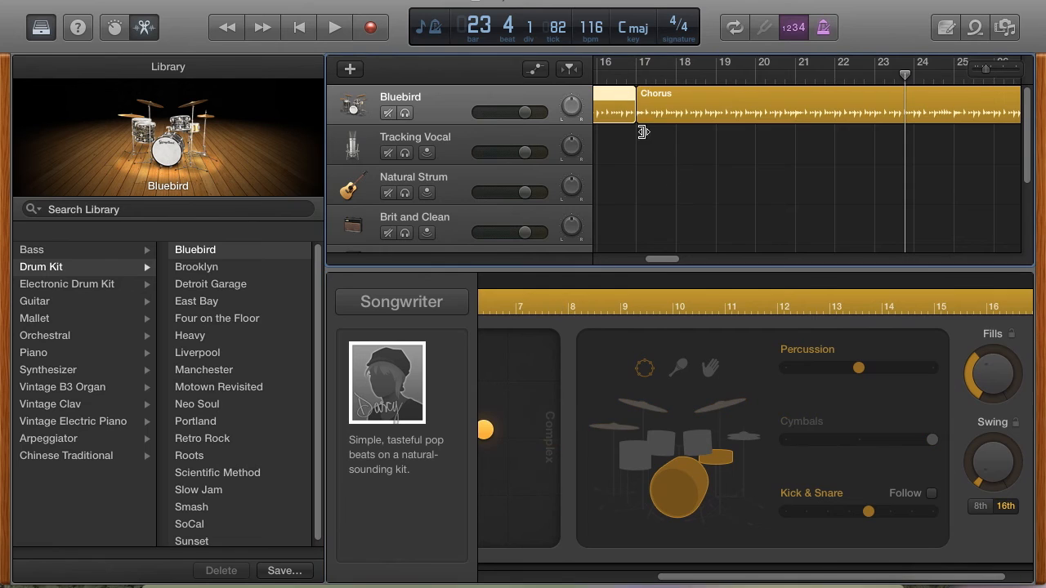
pyautogui.click(741, 433)
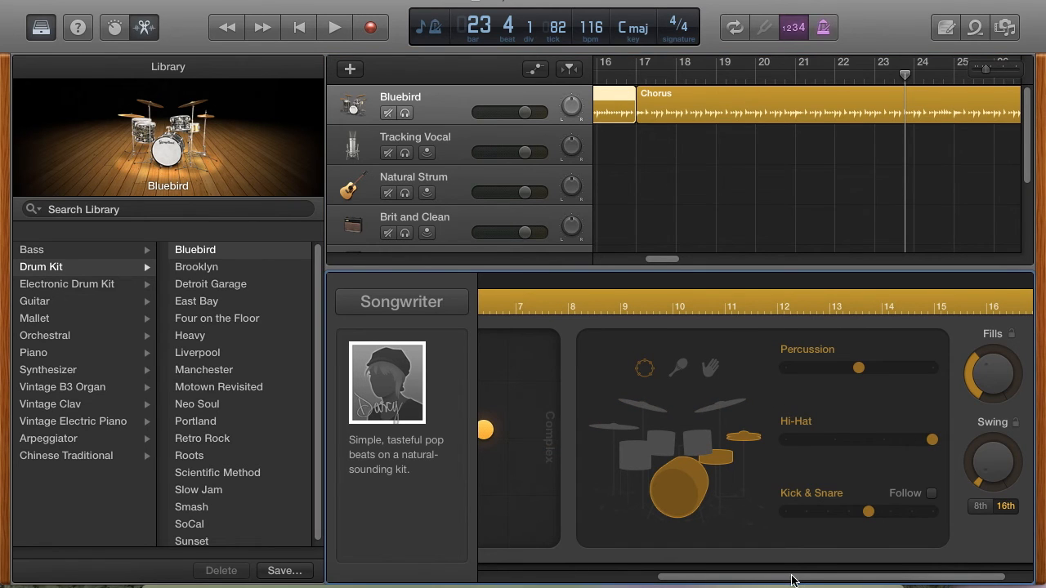
pyautogui.moveTo(790, 582); pyautogui.dragTo(760, 579)
# - Play the drum track from bar 14 through the transition into the Chorus, select the Chorus region, and stop playback
pyautogui.moveTo(906, 72); pyautogui.dragTo(597, 71)
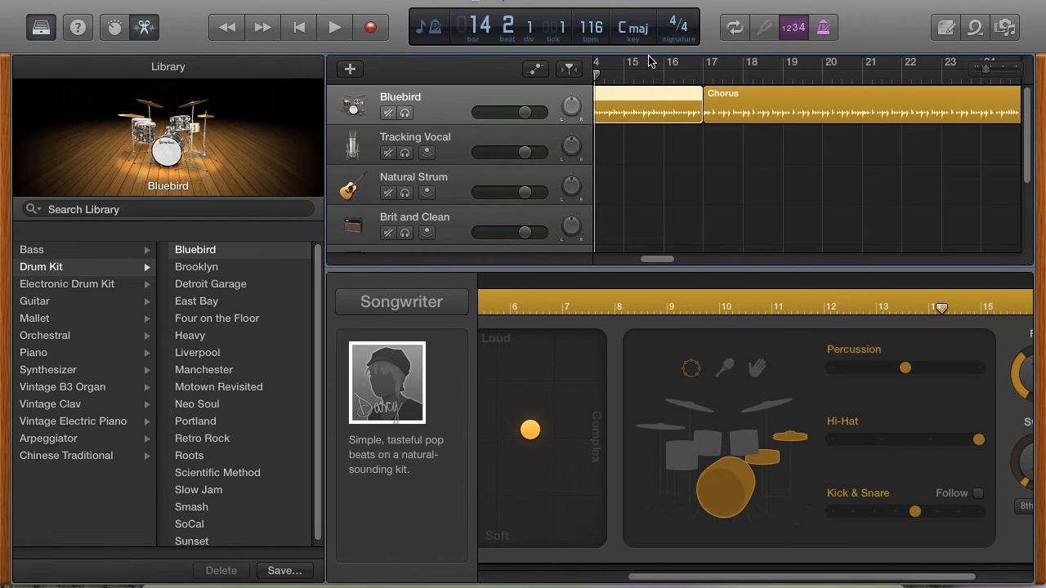
pyautogui.press('space')
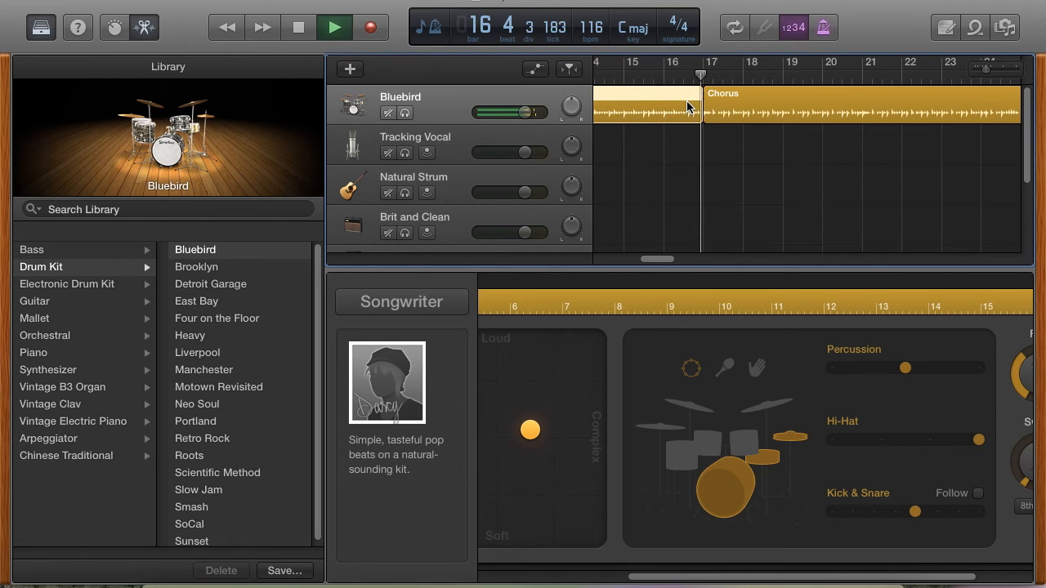
pyautogui.click(772, 111)
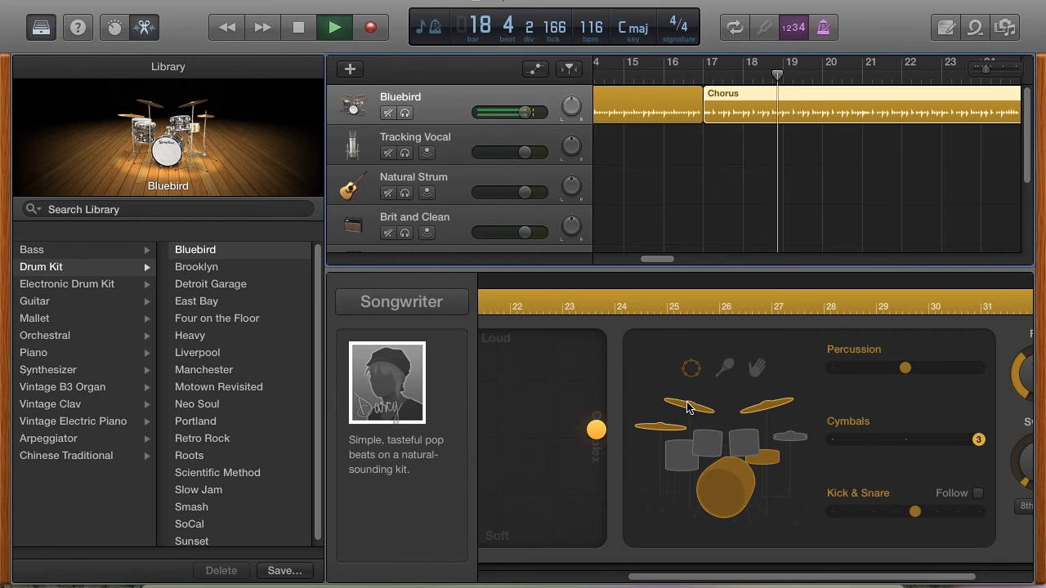
pyautogui.press('space')
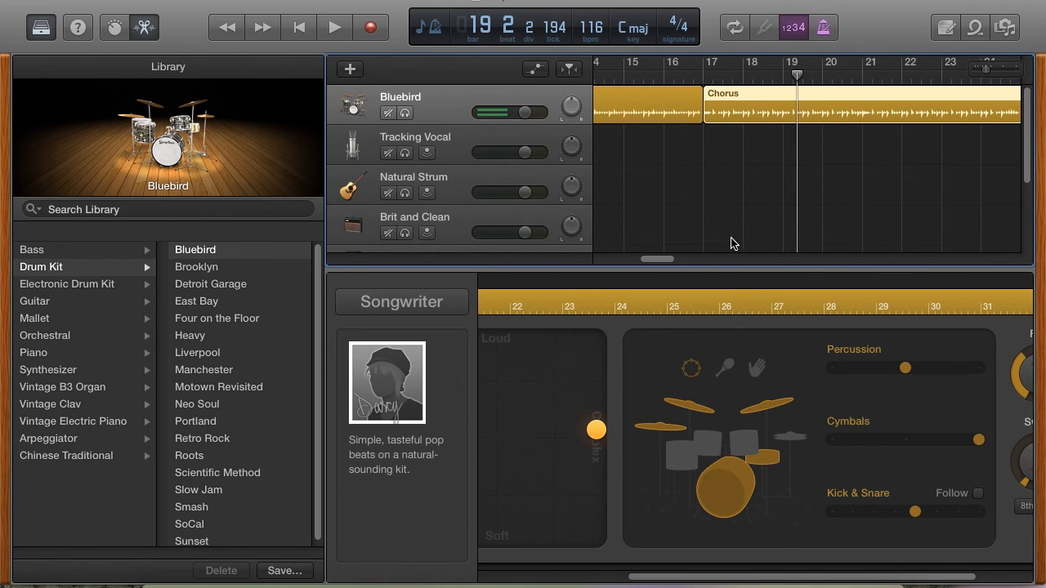
# - Move the Chorus region's puck away from Complex to slightly on the Simple and Loud side of centre
pyautogui.moveTo(666, 262); pyautogui.dragTo(722, 267)
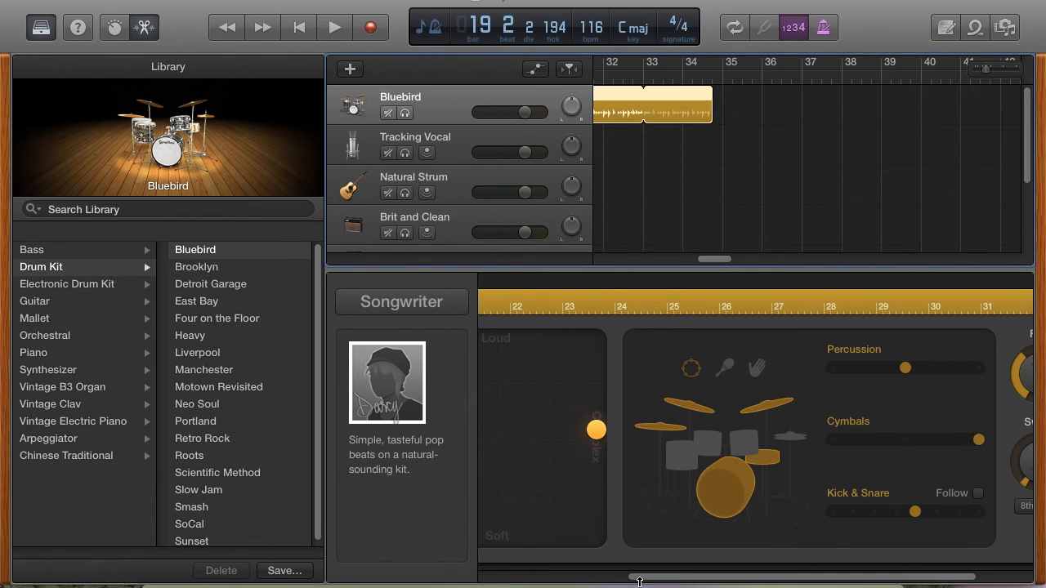
pyautogui.moveTo(659, 576); pyautogui.dragTo(484, 586)
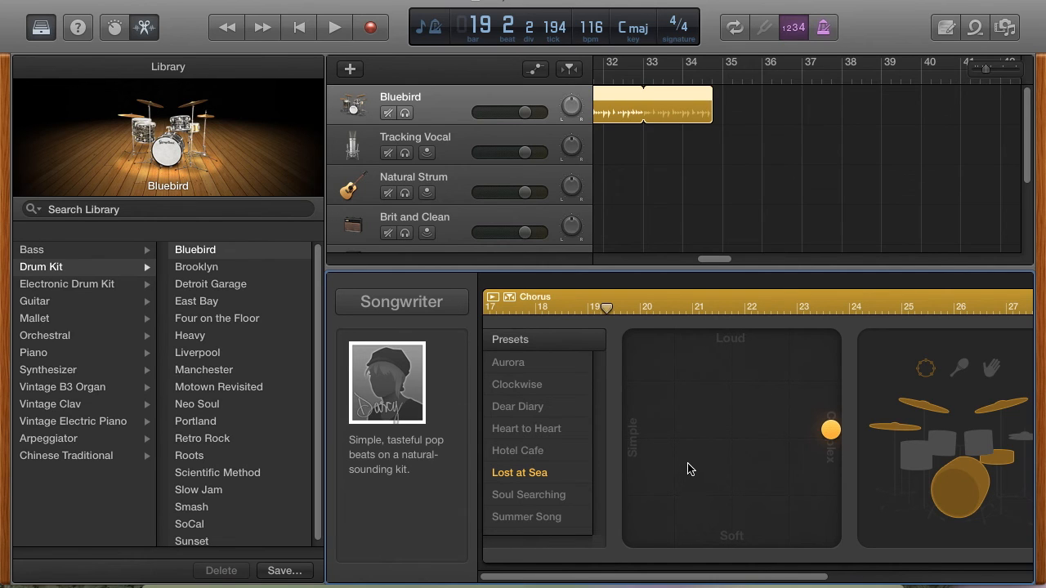
pyautogui.moveTo(675, 436); pyautogui.dragTo(691, 454)
pyautogui.moveTo(688, 449); pyautogui.dragTo(703, 420)
# - Switch the drummer genre from Songwriter to R&B and choose the drummer Rose
pyautogui.click(391, 385)
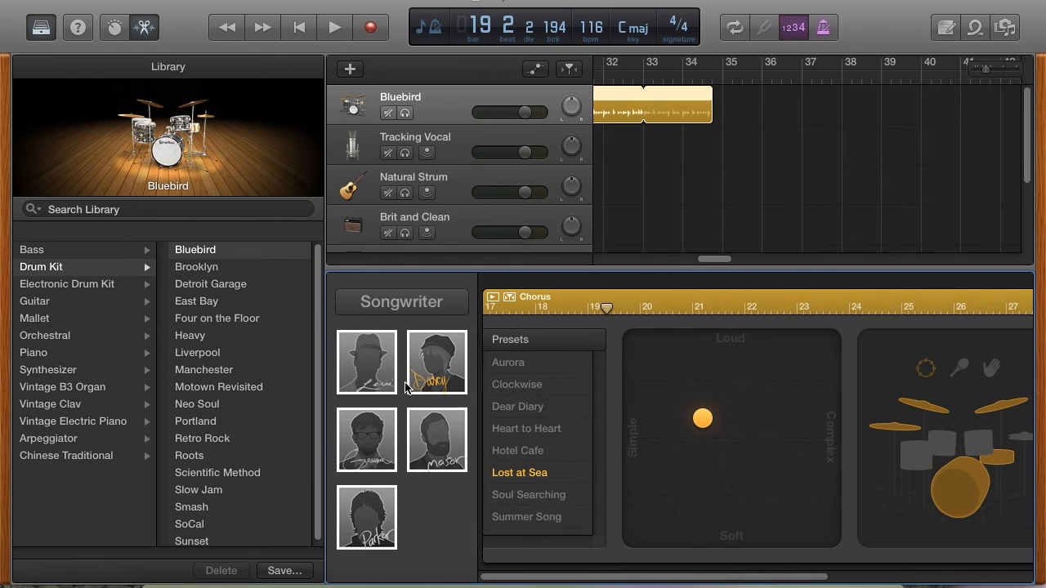
pyautogui.click(419, 302)
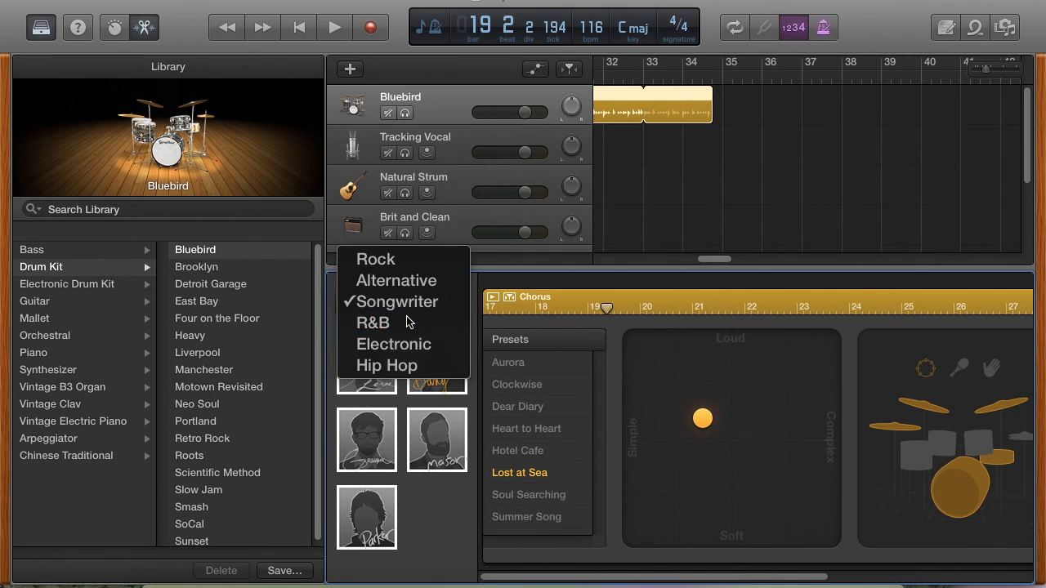
pyautogui.click(405, 322)
pyautogui.click(372, 401)
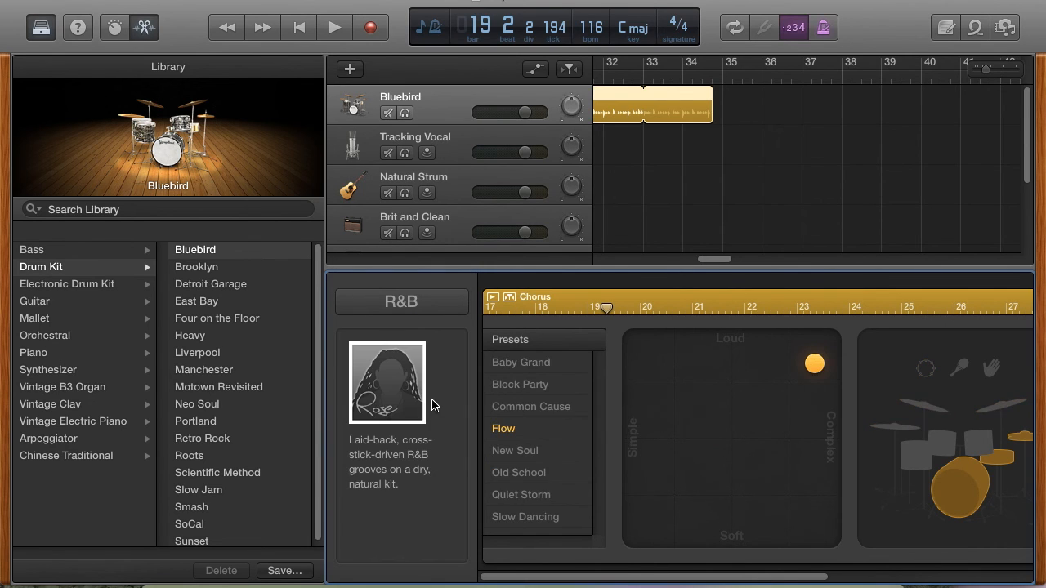
# - Change the drummer genre to Alternative and choose the drummer Duncan
pyautogui.moveTo(605, 579)
pyautogui.mouseDown()
pyautogui.moveTo(747, 585)
pyautogui.moveTo(591, 580)
pyautogui.mouseUp()
pyautogui.click(384, 377)
pyautogui.click(422, 307)
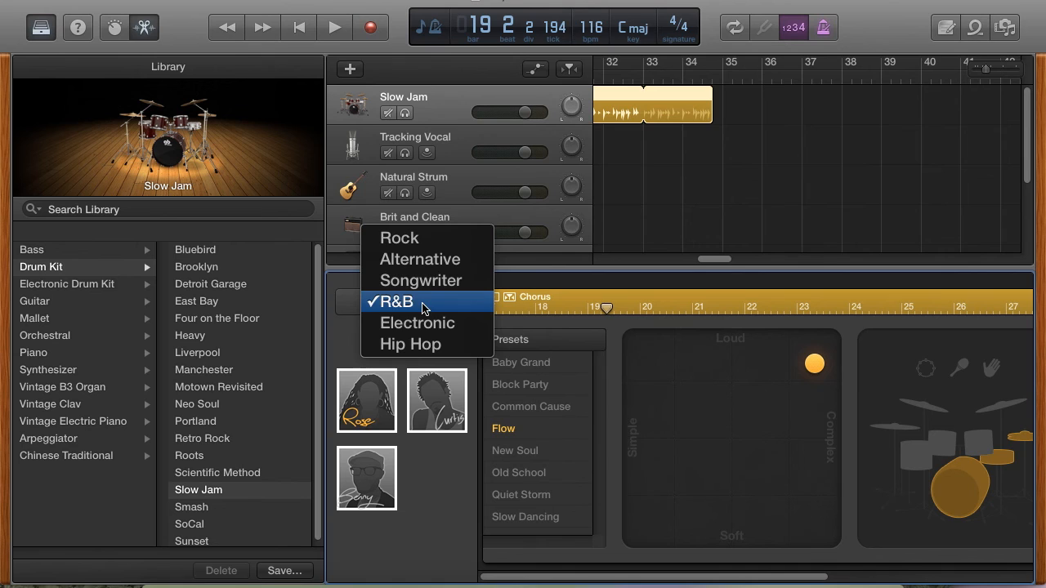
pyautogui.click(442, 258)
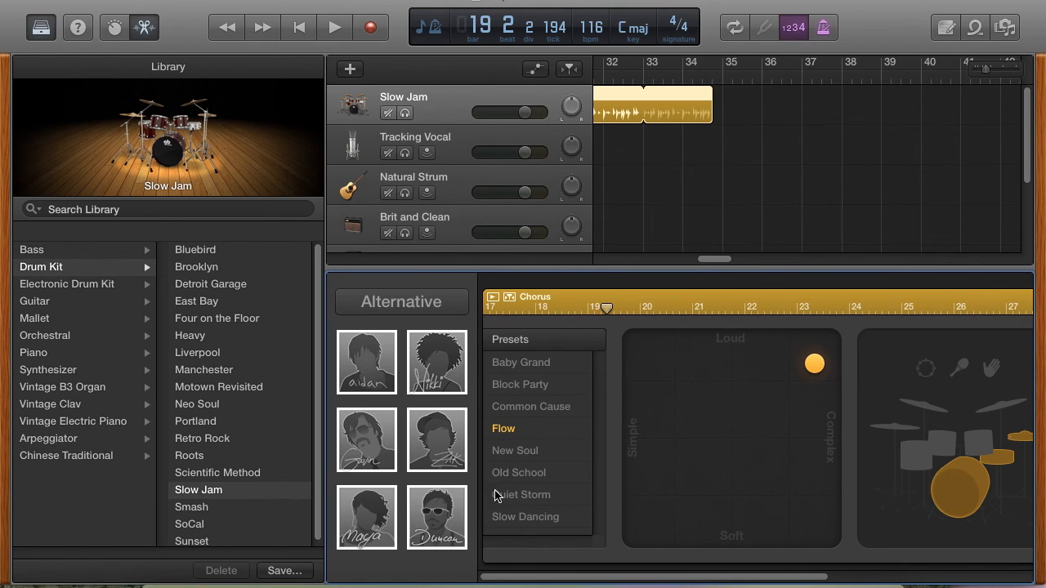
pyautogui.click(436, 523)
# - Play across the end of the Chorus with Duncan's pattern, stop playback, and pull the end of the loop back
pyautogui.moveTo(603, 582); pyautogui.dragTo(697, 586)
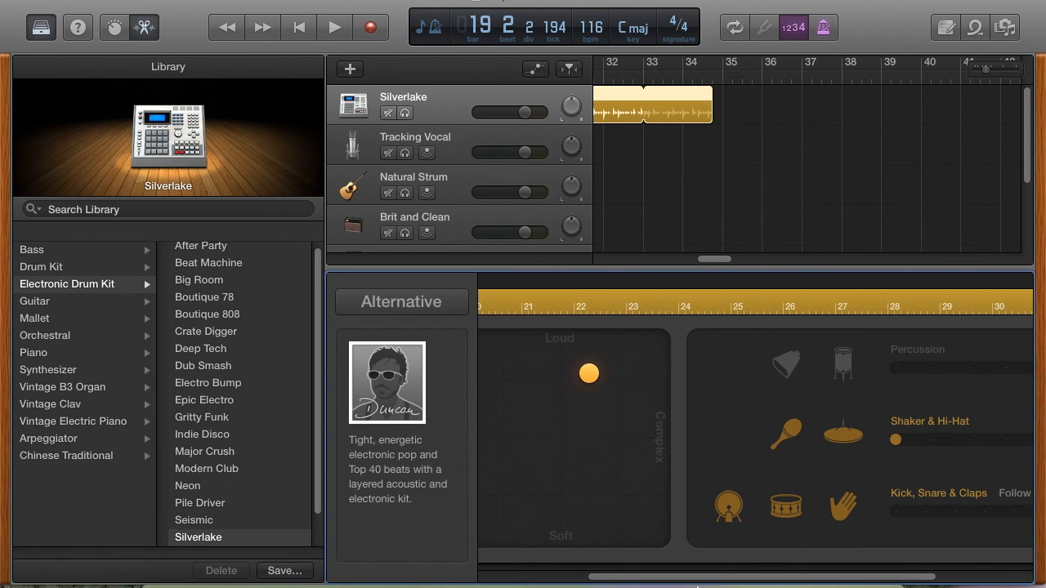
pyautogui.moveTo(695, 578); pyautogui.dragTo(646, 559)
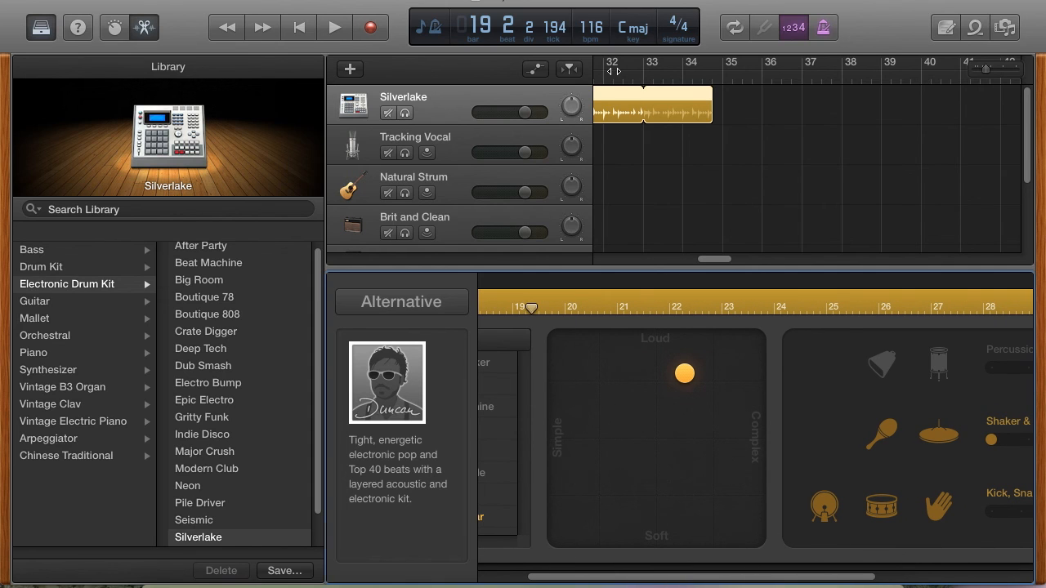
pyautogui.press('space')
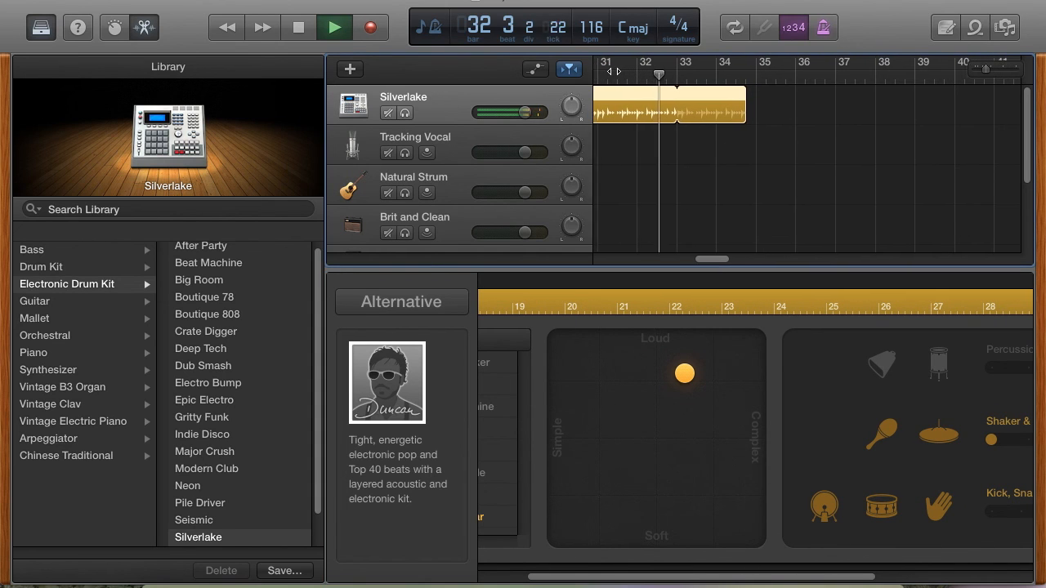
pyautogui.press('space')
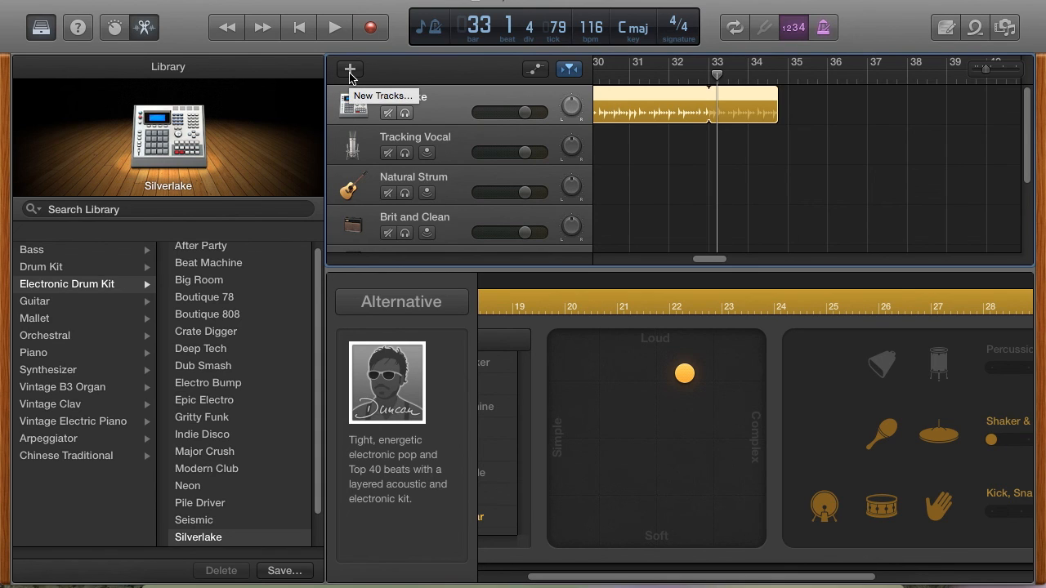
pyautogui.moveTo(777, 97); pyautogui.dragTo(678, 125)
pyautogui.moveTo(709, 260); pyautogui.dragTo(644, 281)
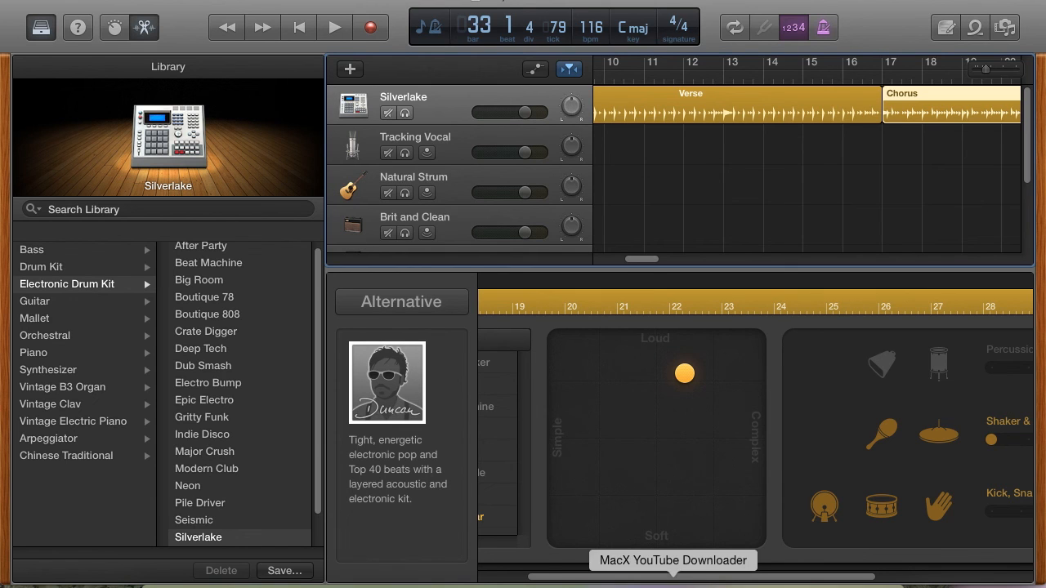
pyautogui.rightClick(702, 583)
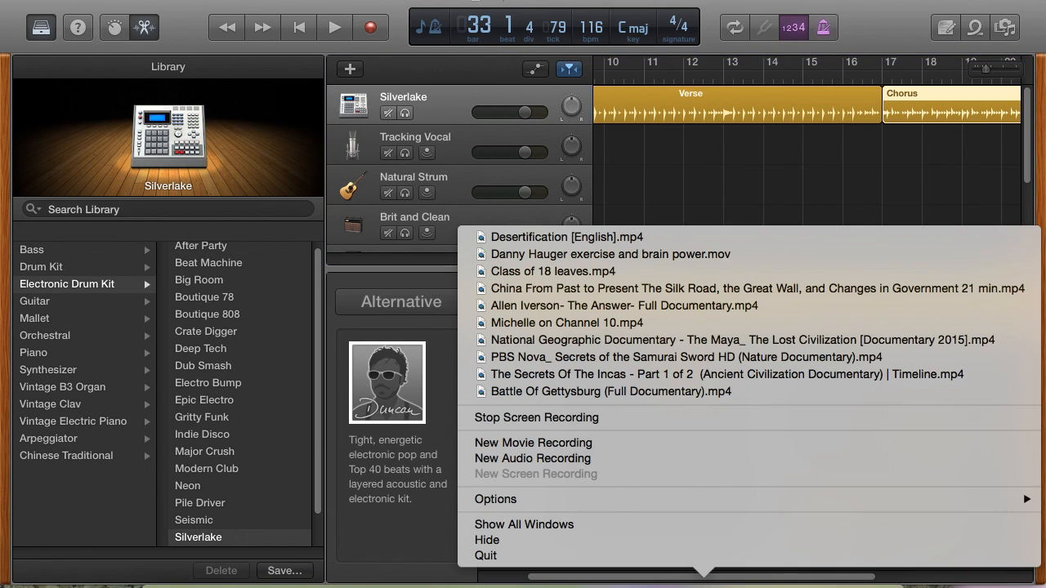
pyautogui.click(629, 2)
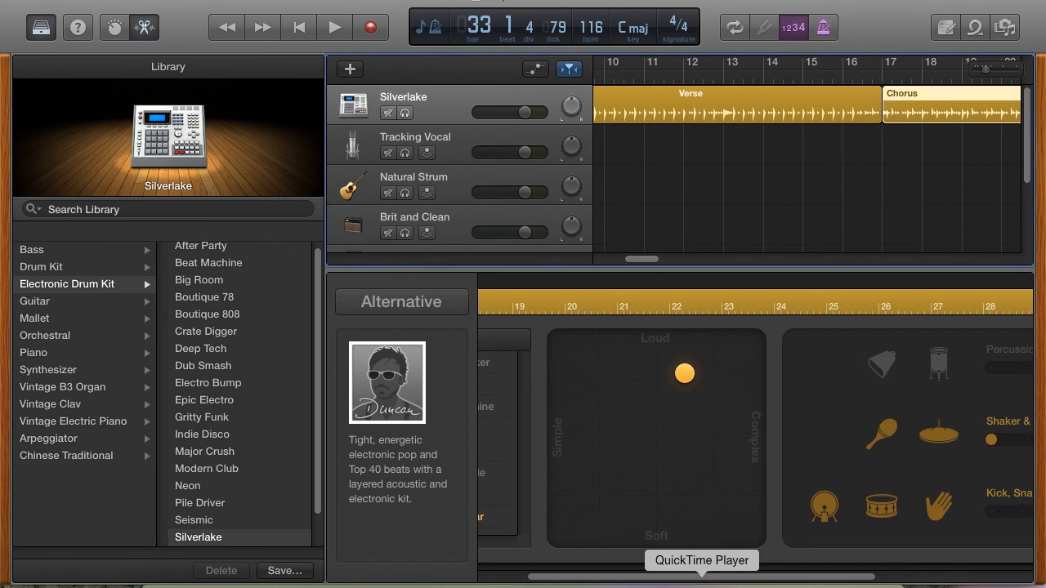
pyautogui.rightClick(702, 582)
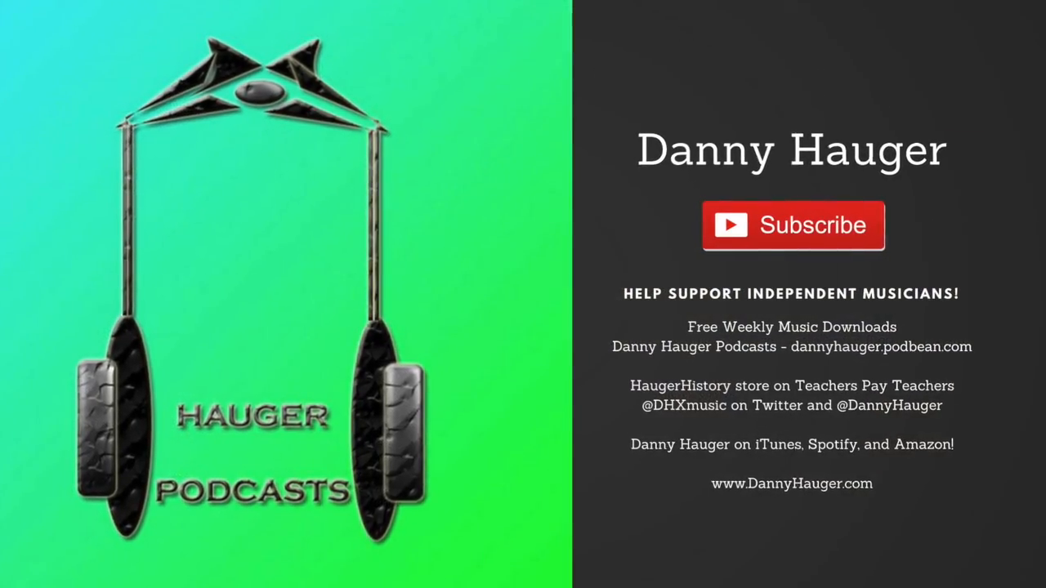